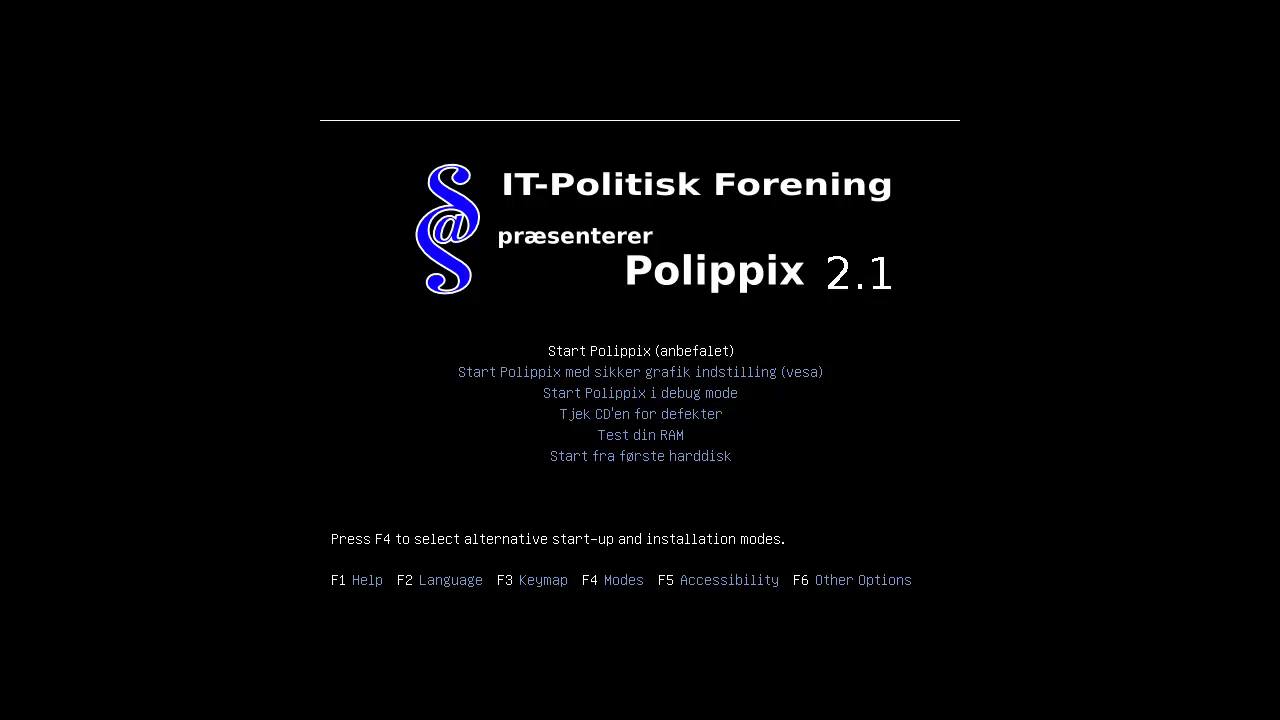
# Boot in English, load the English Polippix welcome page, and minimize Firefox to reach the desktop.
pyautogui.press('F2')
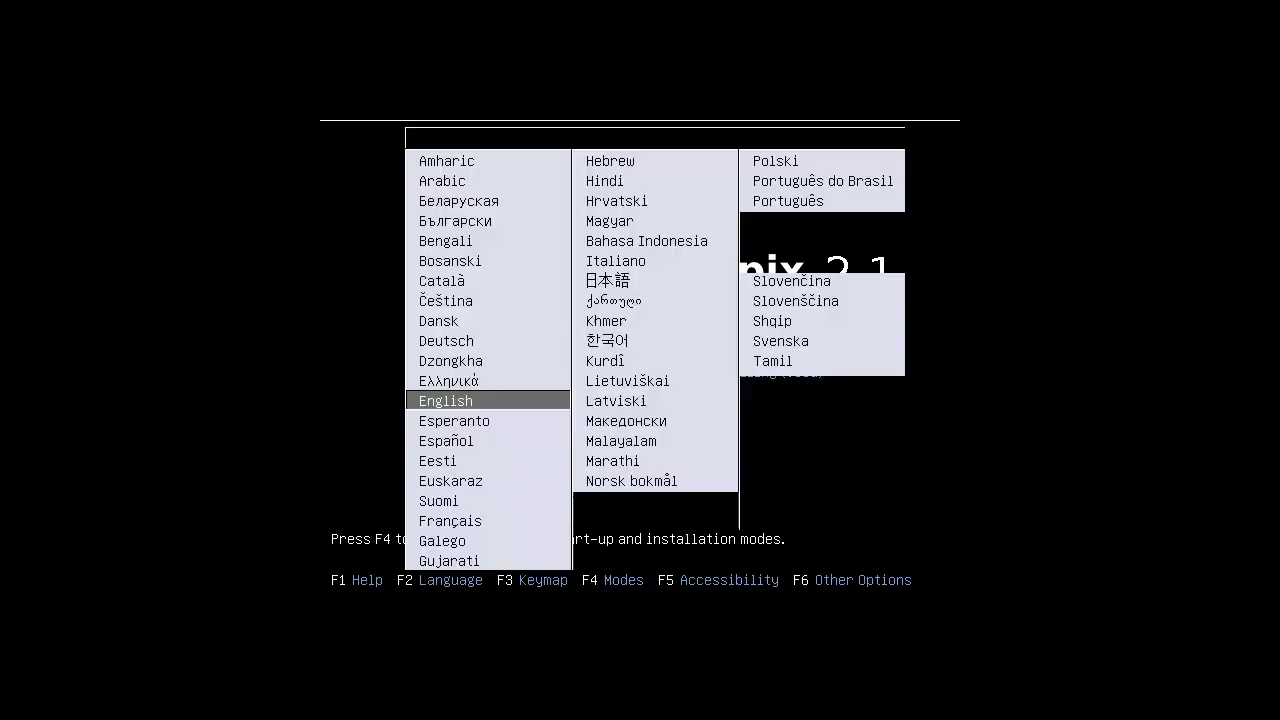
pyautogui.press('Return')
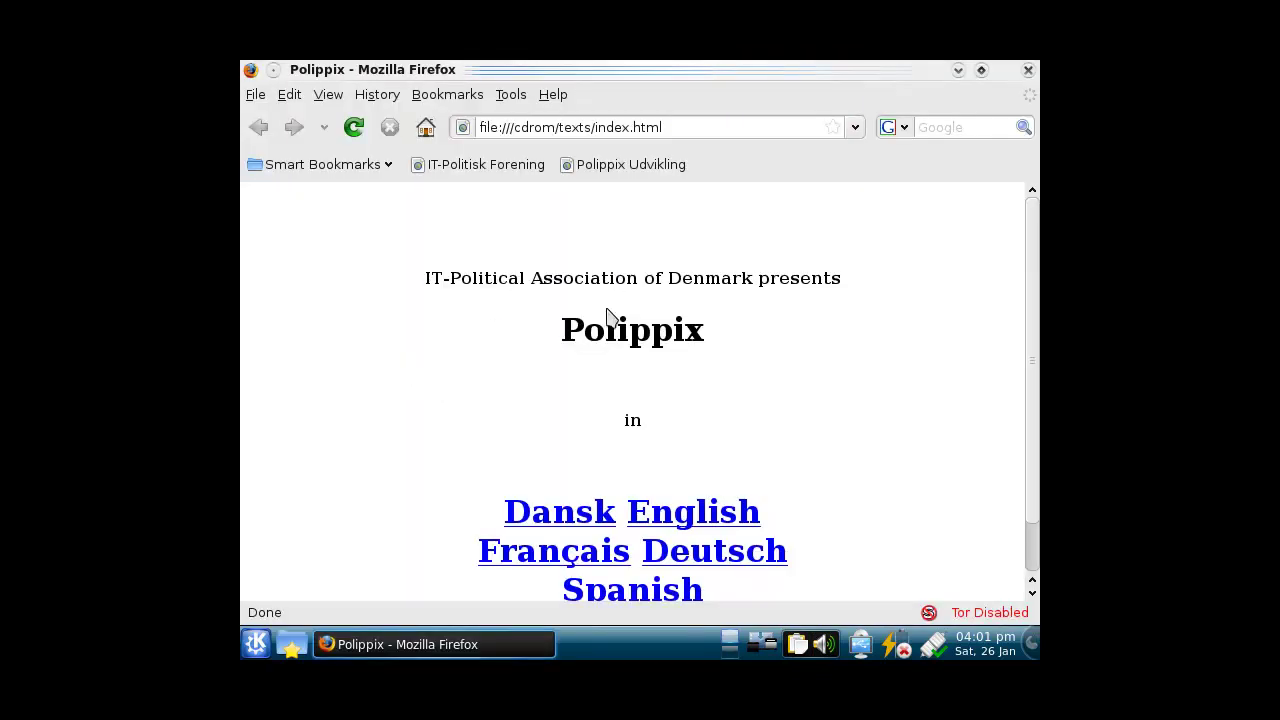
pyautogui.click(692, 514)
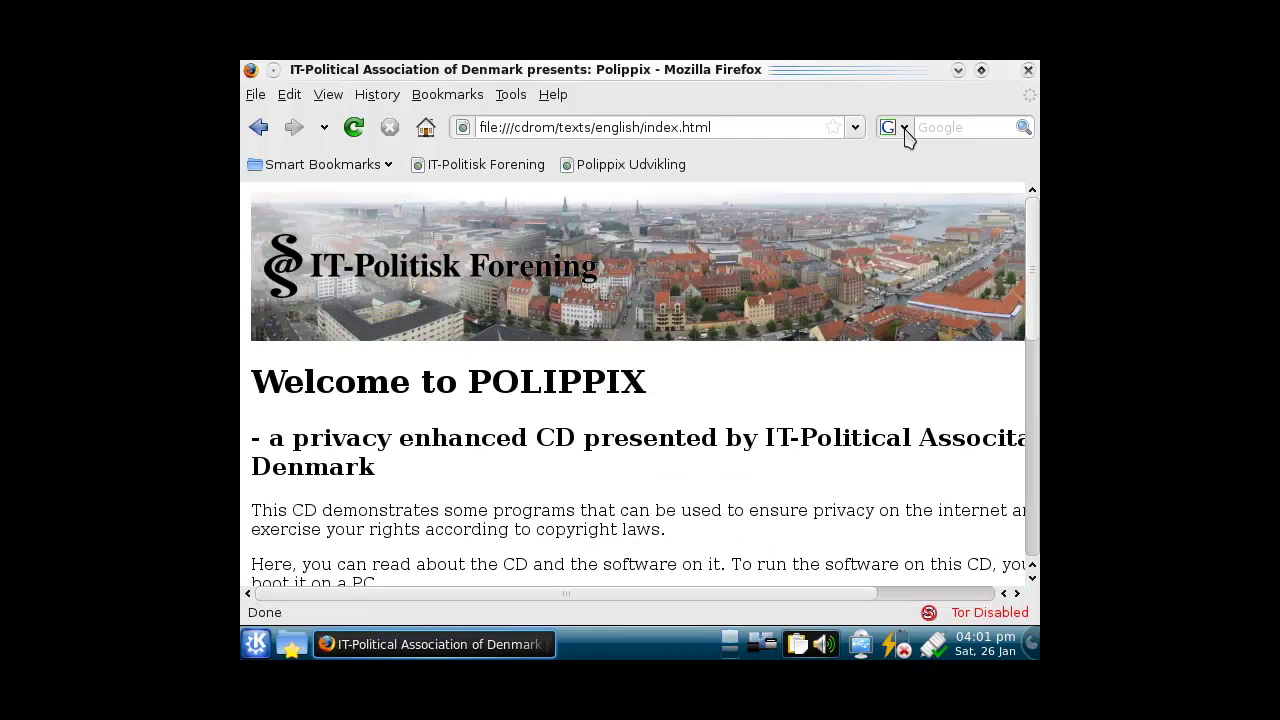
pyautogui.click(960, 70)
pyautogui.click(266, 641)
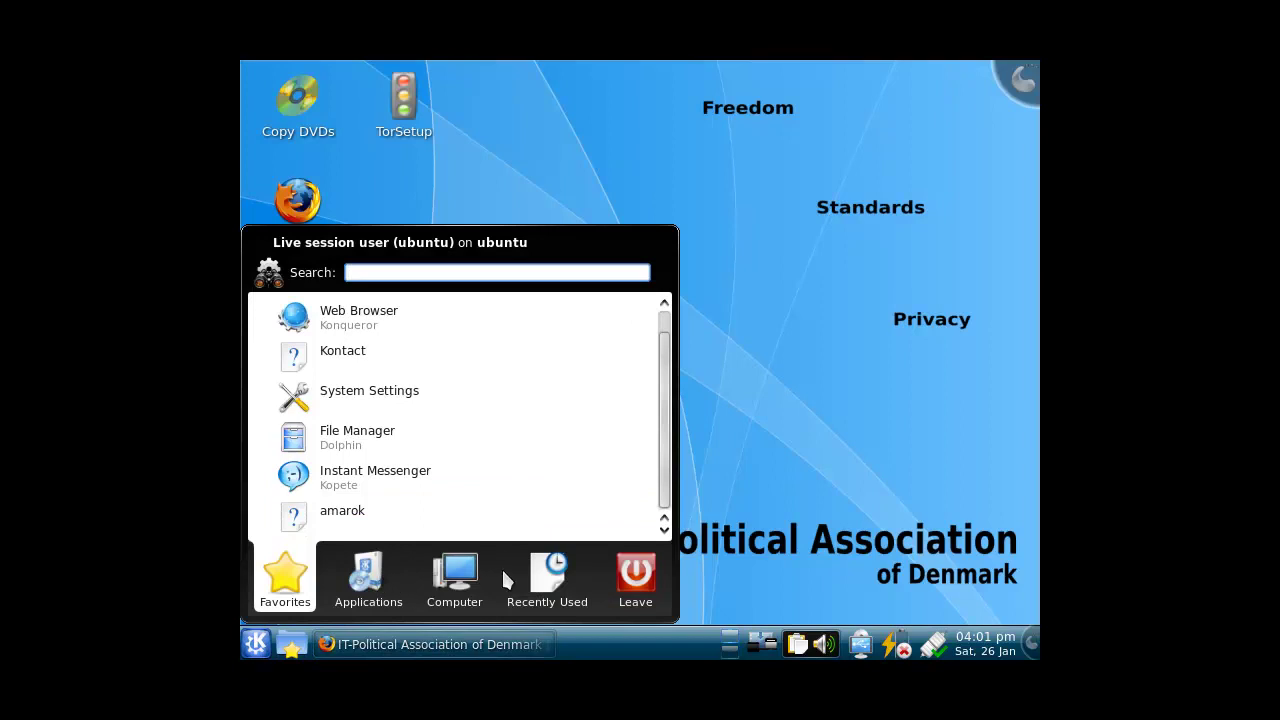
# Find Screen Resize & Rotate under Applications > System in Kickoff and launch KRandRTray.
pyautogui.click(375, 585)
pyautogui.scroll(-1, 414, 449)
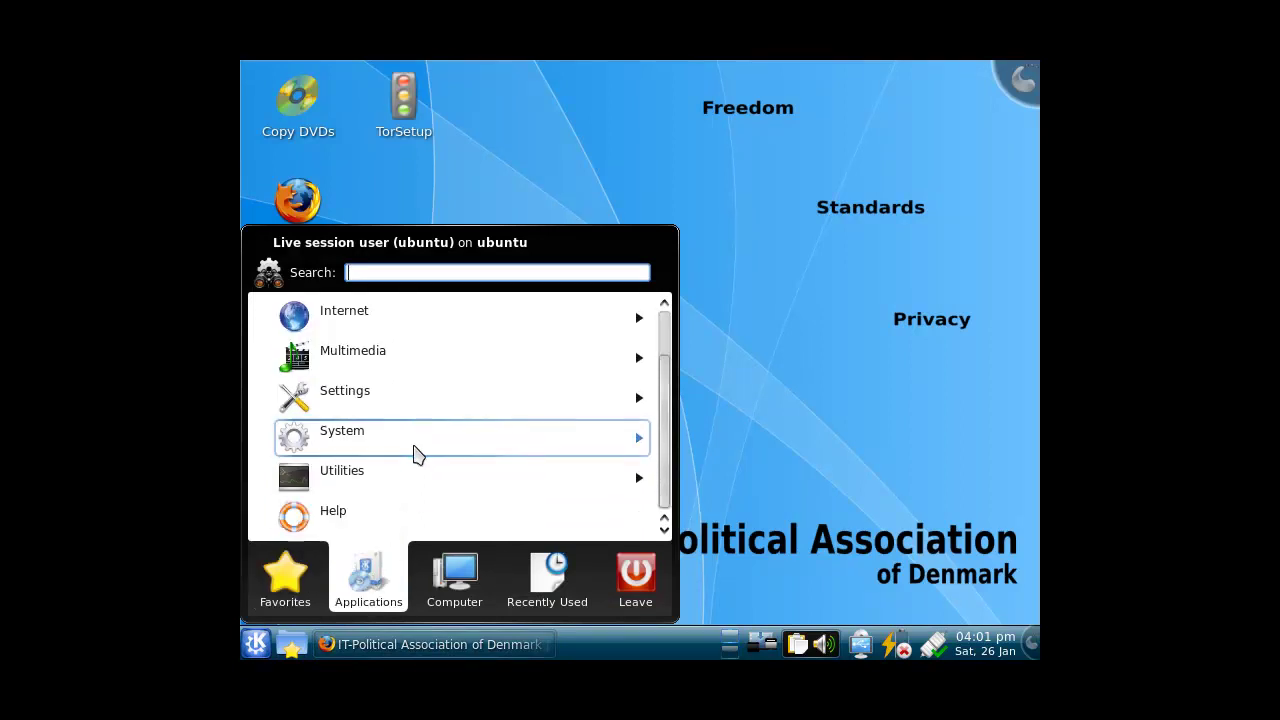
pyautogui.click(391, 449)
pyautogui.scroll(-3, 403, 440)
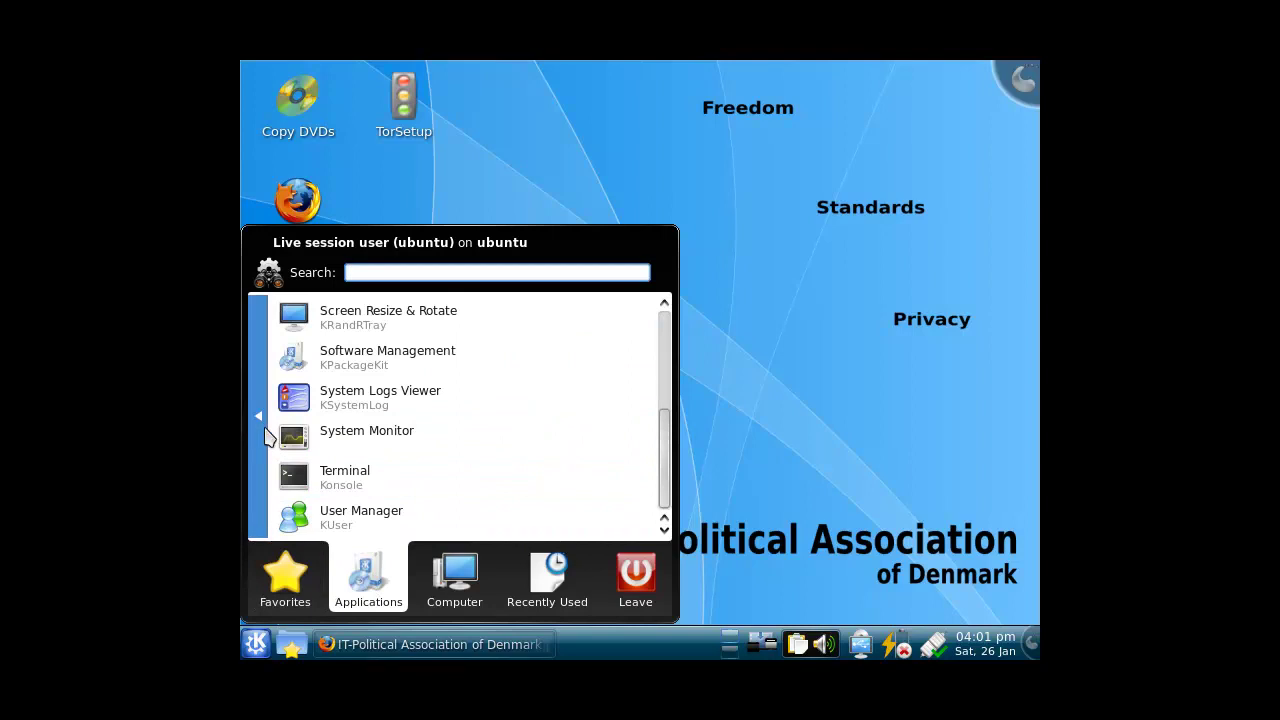
pyautogui.click(260, 434)
pyautogui.click(390, 403)
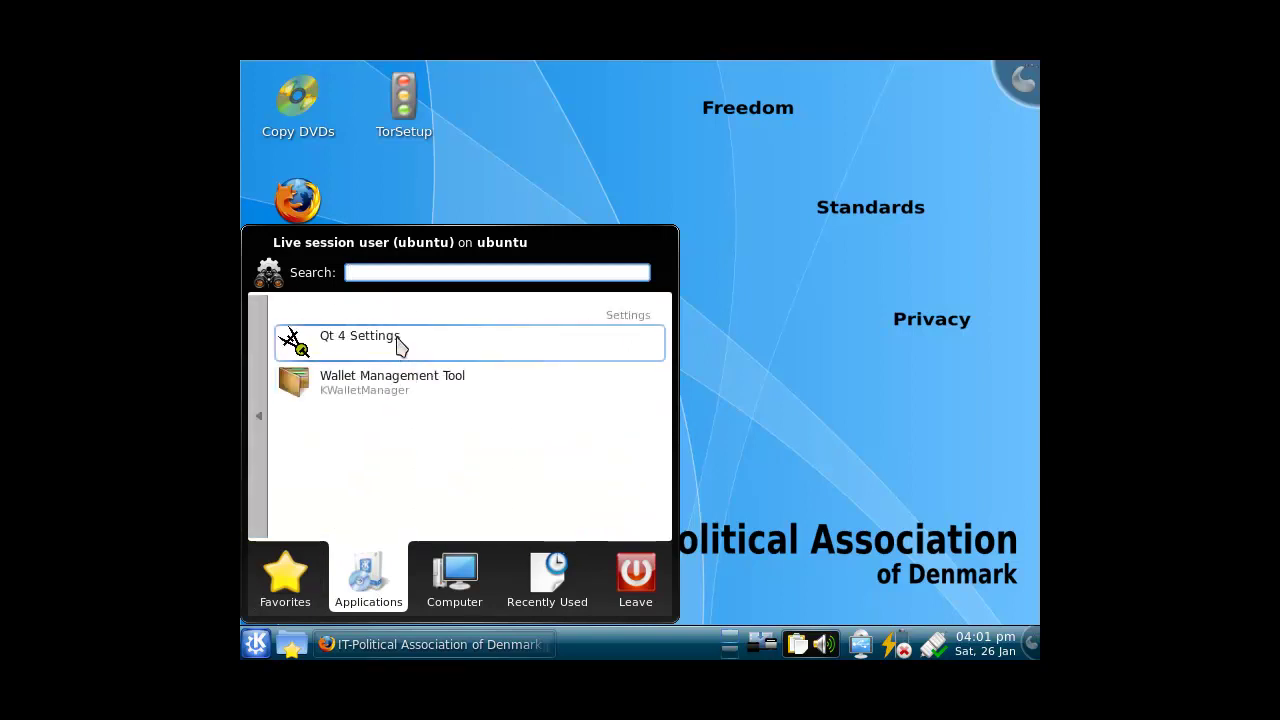
pyautogui.click(258, 447)
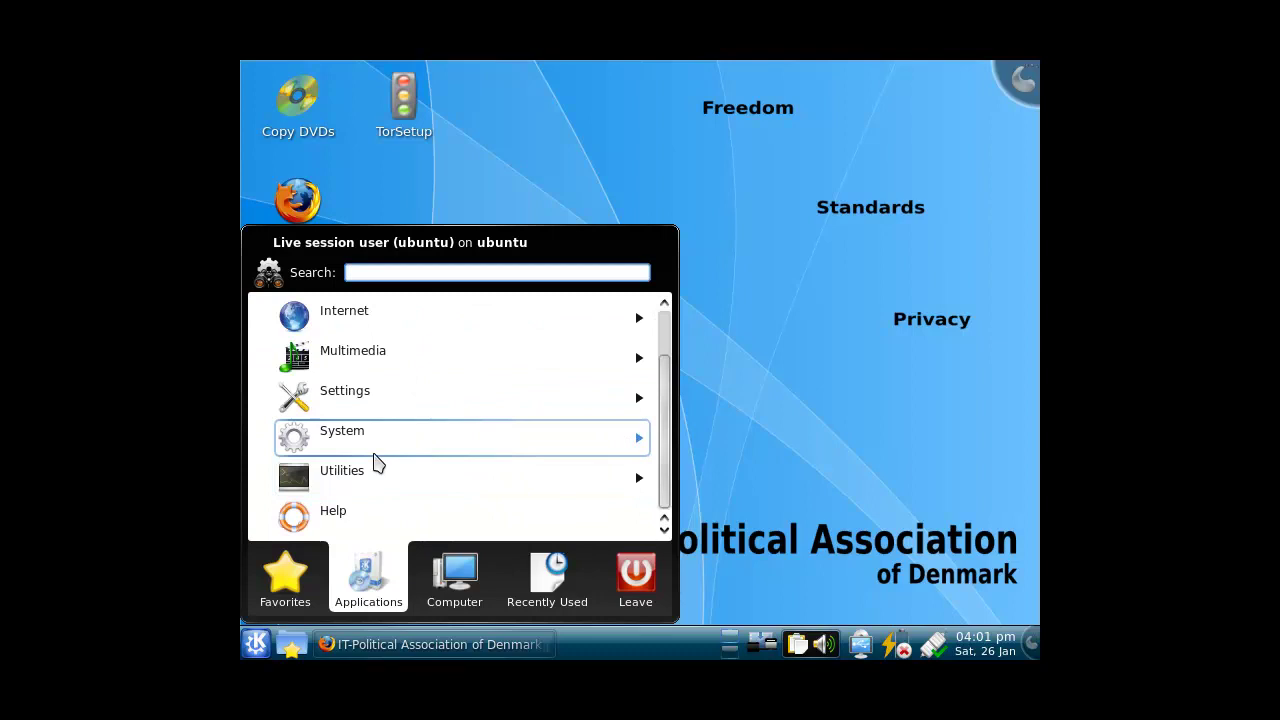
pyautogui.click(380, 438)
pyautogui.scroll(-3, 404, 414)
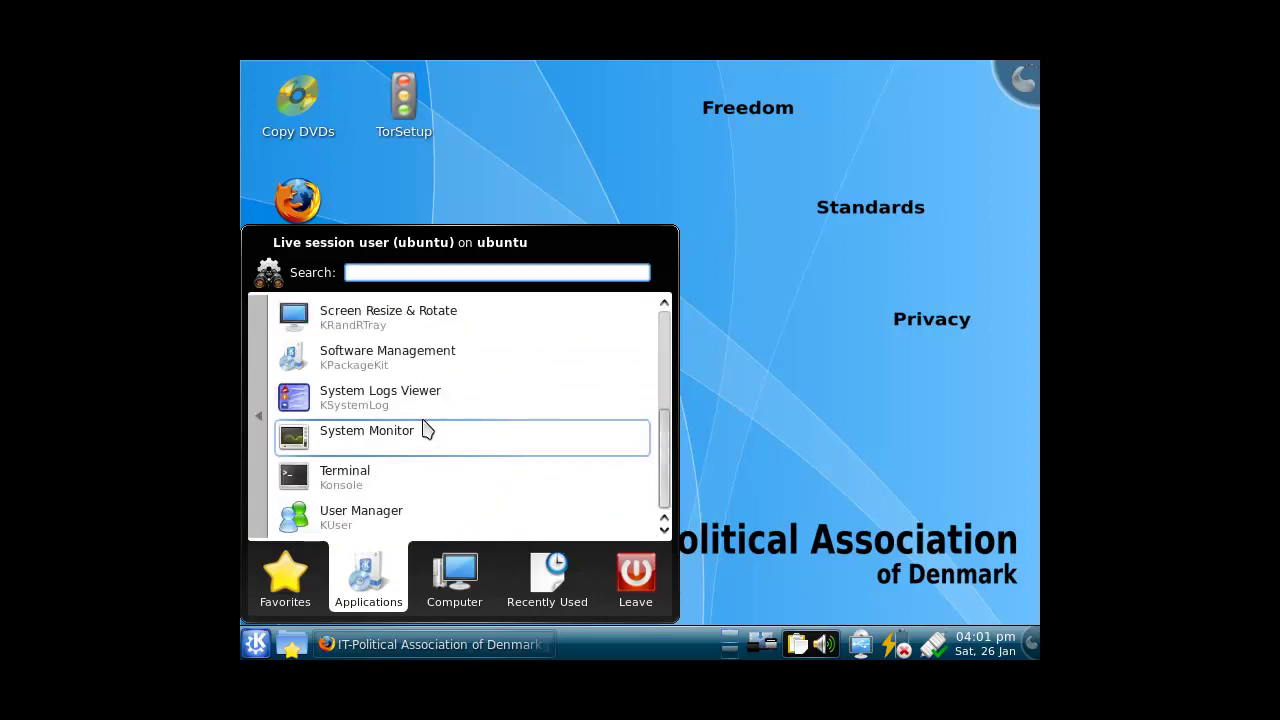
pyautogui.click(402, 327)
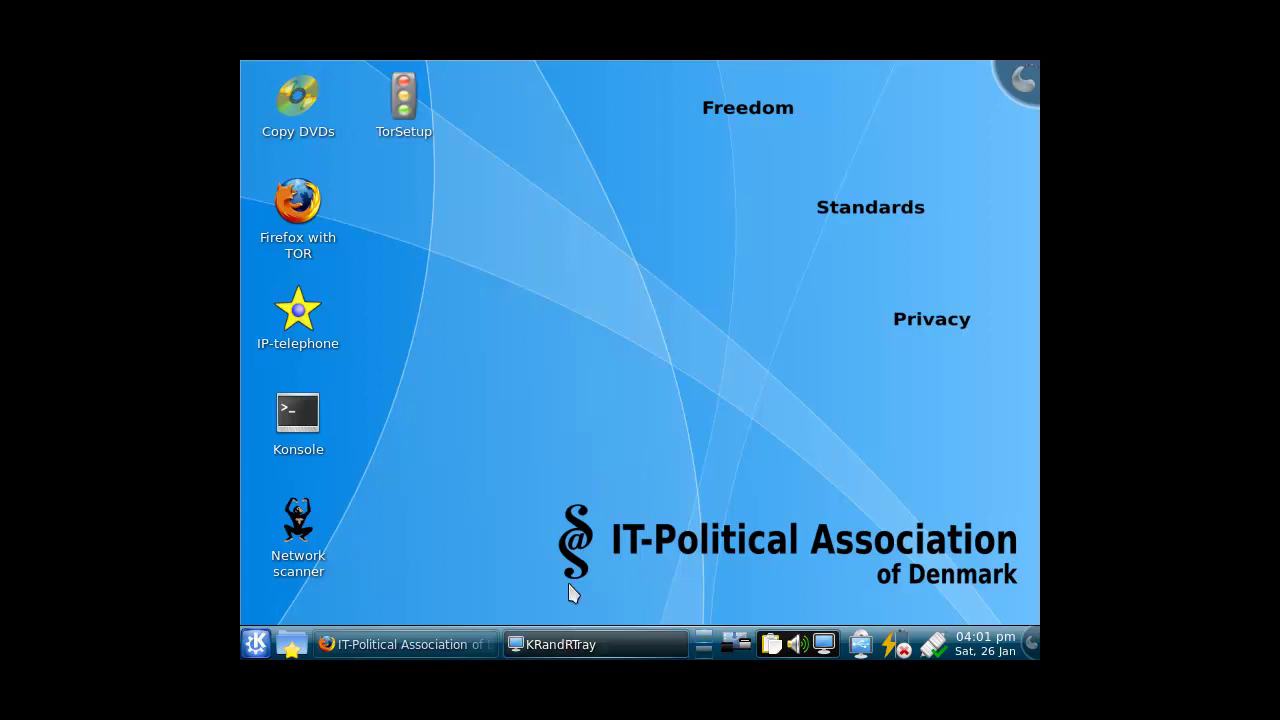
# Remove the panel's task manager through the KRandRTray taskbar entry's context menu.
pyautogui.rightClick(556, 636)
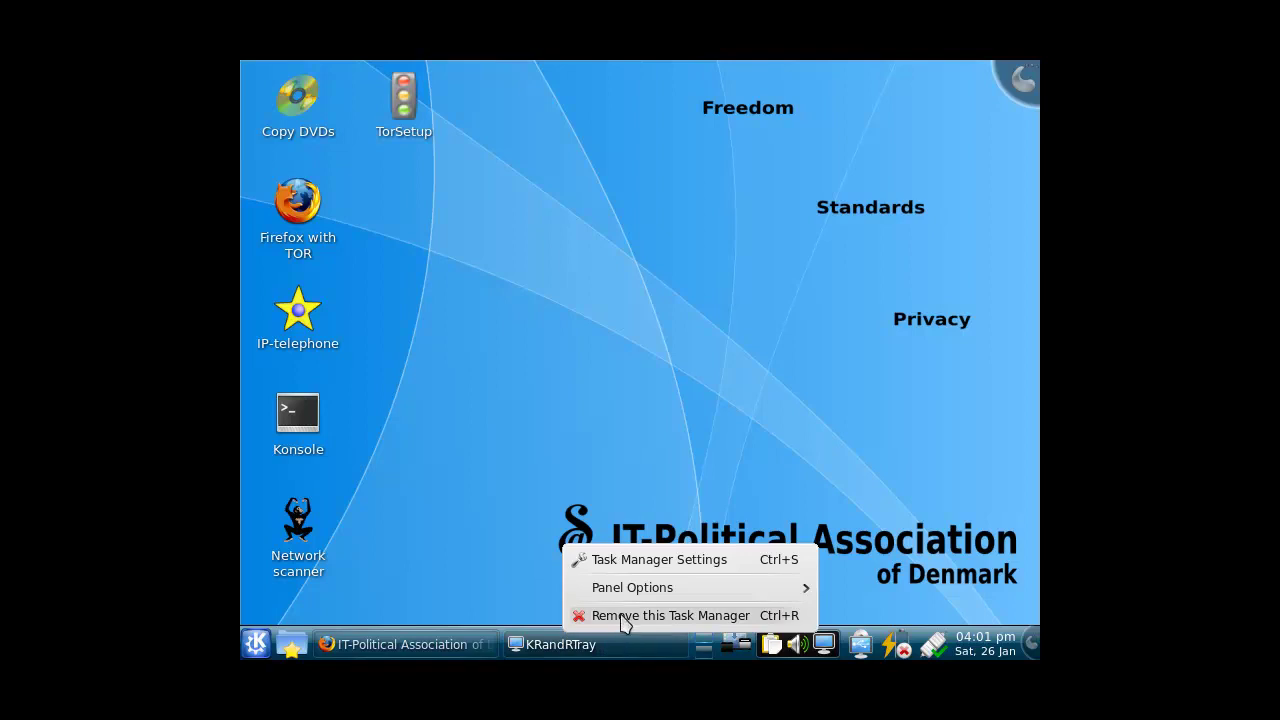
pyautogui.moveTo(628, 596)
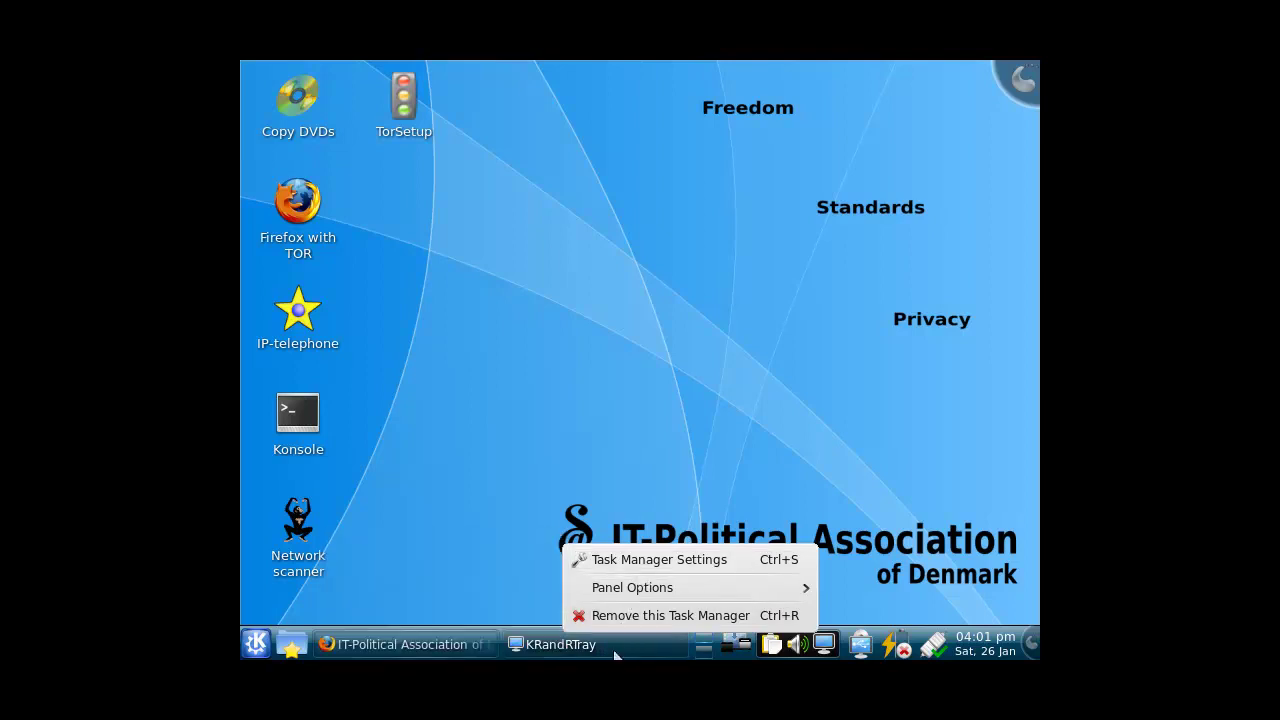
pyautogui.click(612, 616)
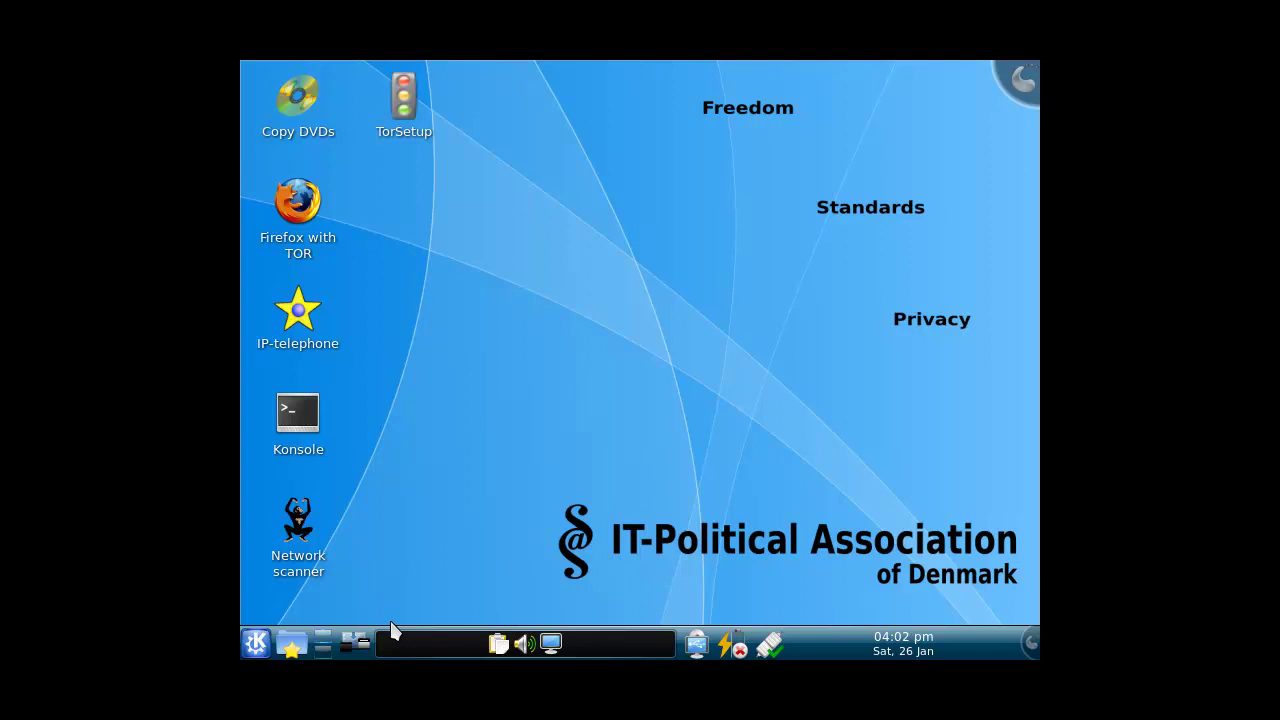
# In Konsole, run xrandr --size 1280x720, then exit the terminal with Ctrl+D.
pyautogui.click(320, 448)
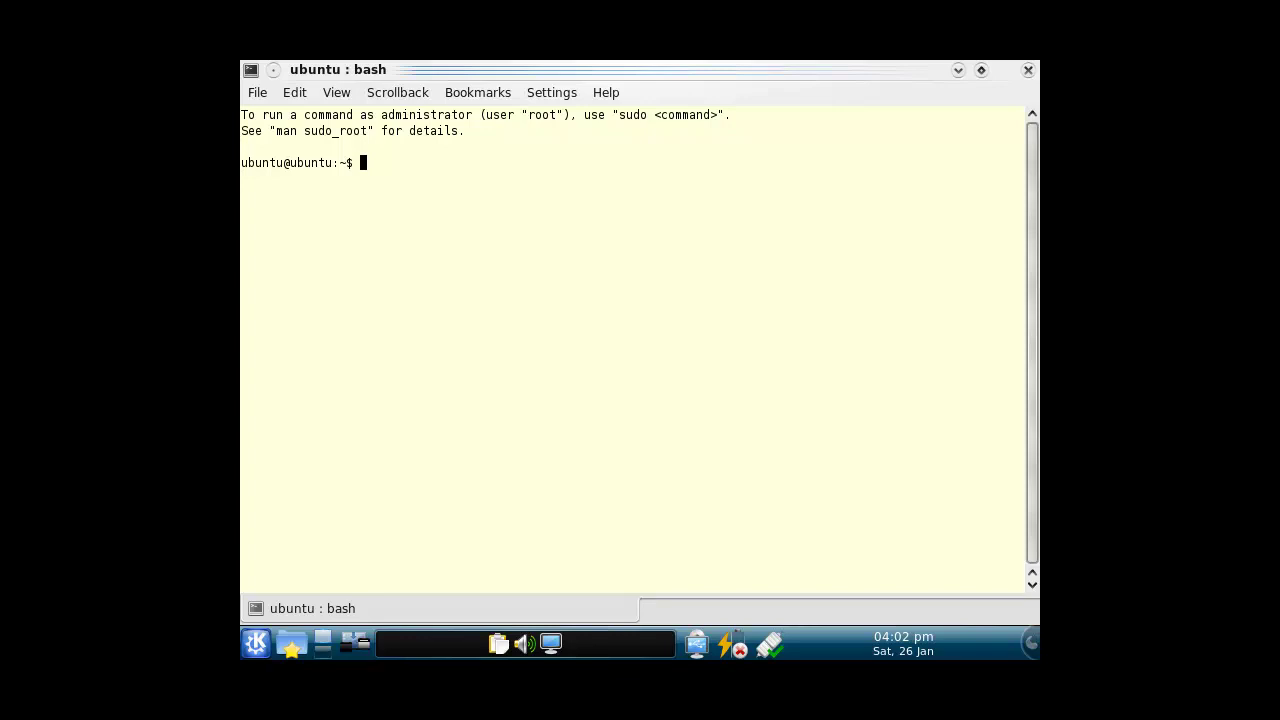
pyautogui.write('r')
pyautogui.write('m')
pyautogui.press('BackSpace')
pyautogui.press('BackSpace')
pyautogui.write('xte')
pyautogui.press('BackSpace')
pyautogui.press('BackSpace')
pyautogui.write('randr --size 1280x720')
pyautogui.press('Return')
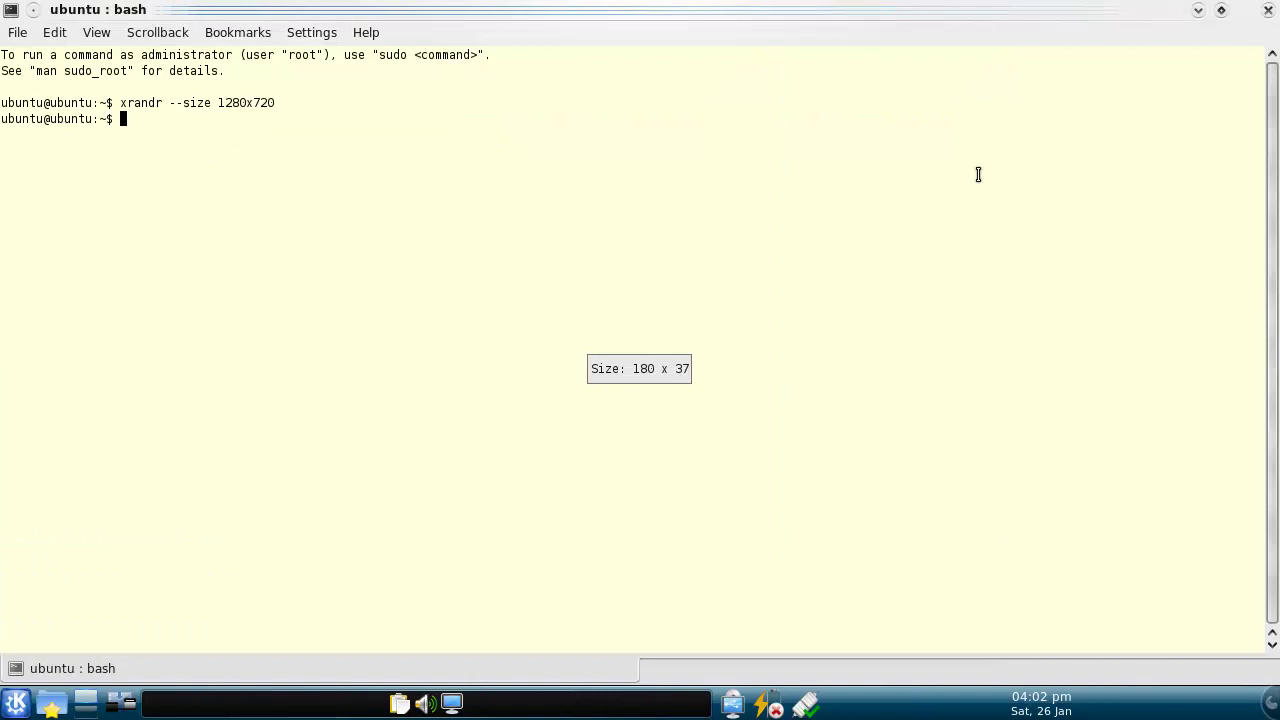
pyautogui.hotkey('ctrl', 'd')
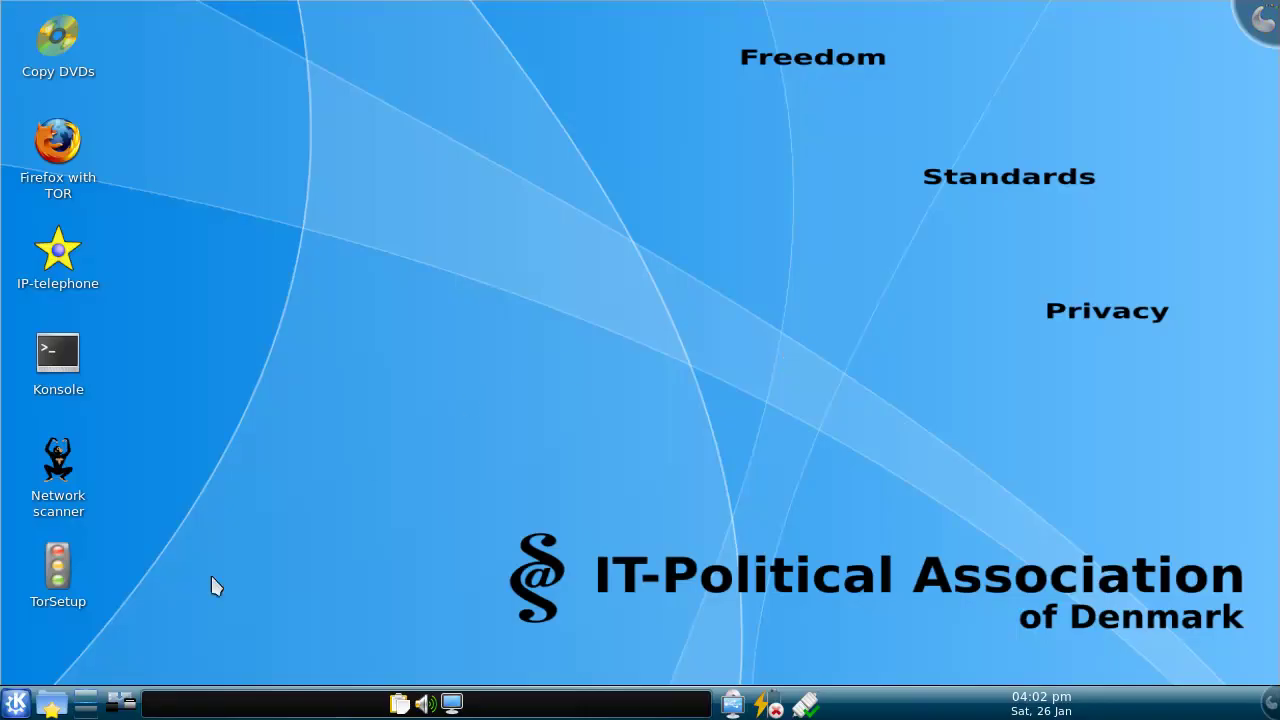
pyautogui.click(16, 702)
pyautogui.click(128, 635)
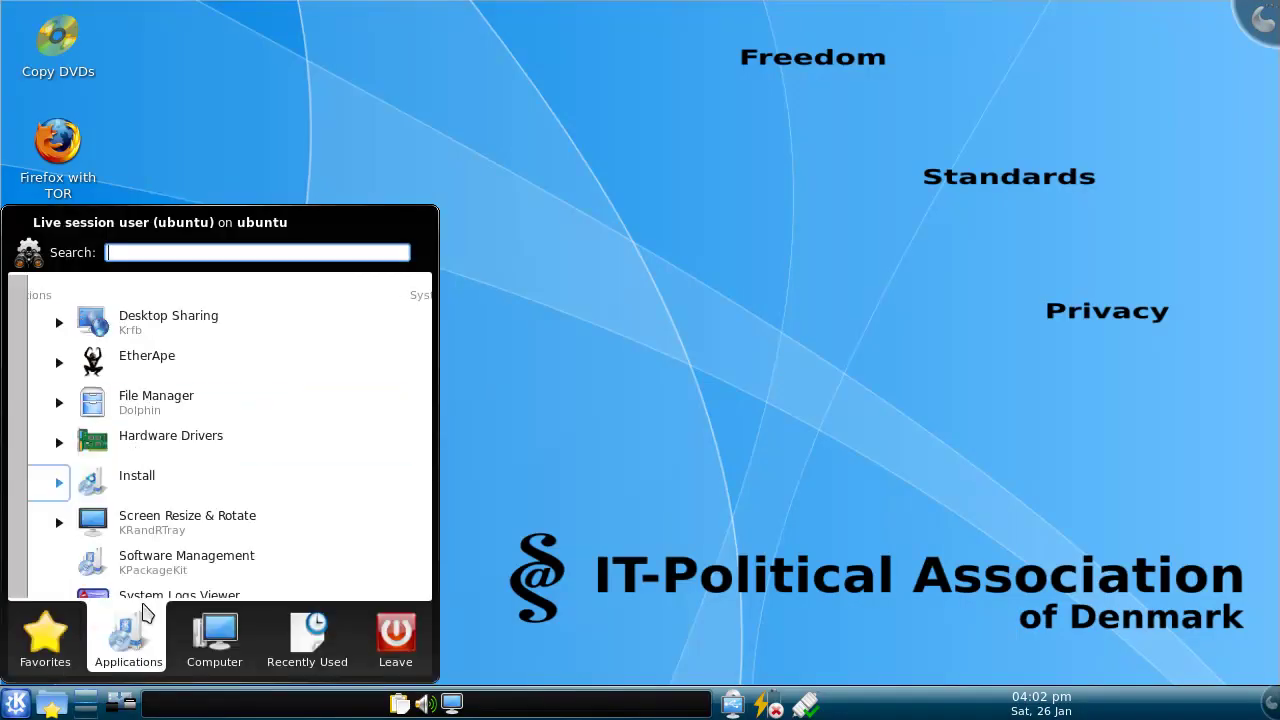
pyautogui.click(166, 323)
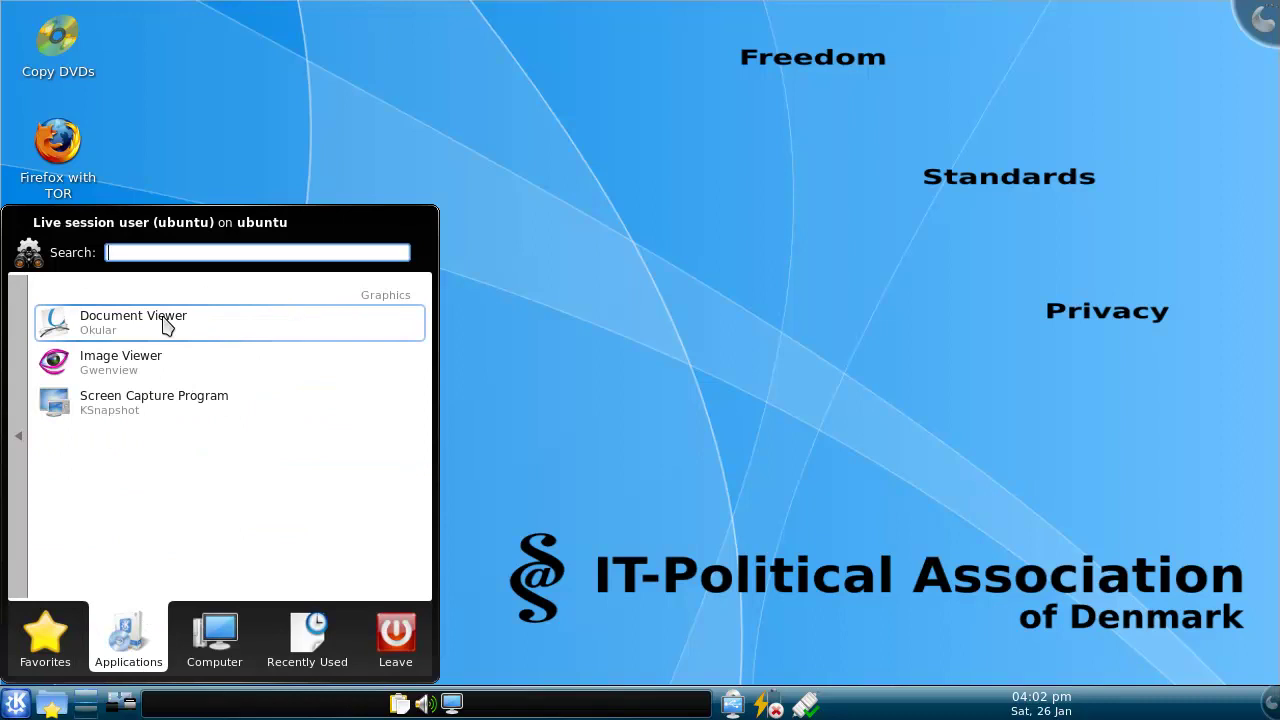
pyautogui.click(18, 436)
pyautogui.click(176, 366)
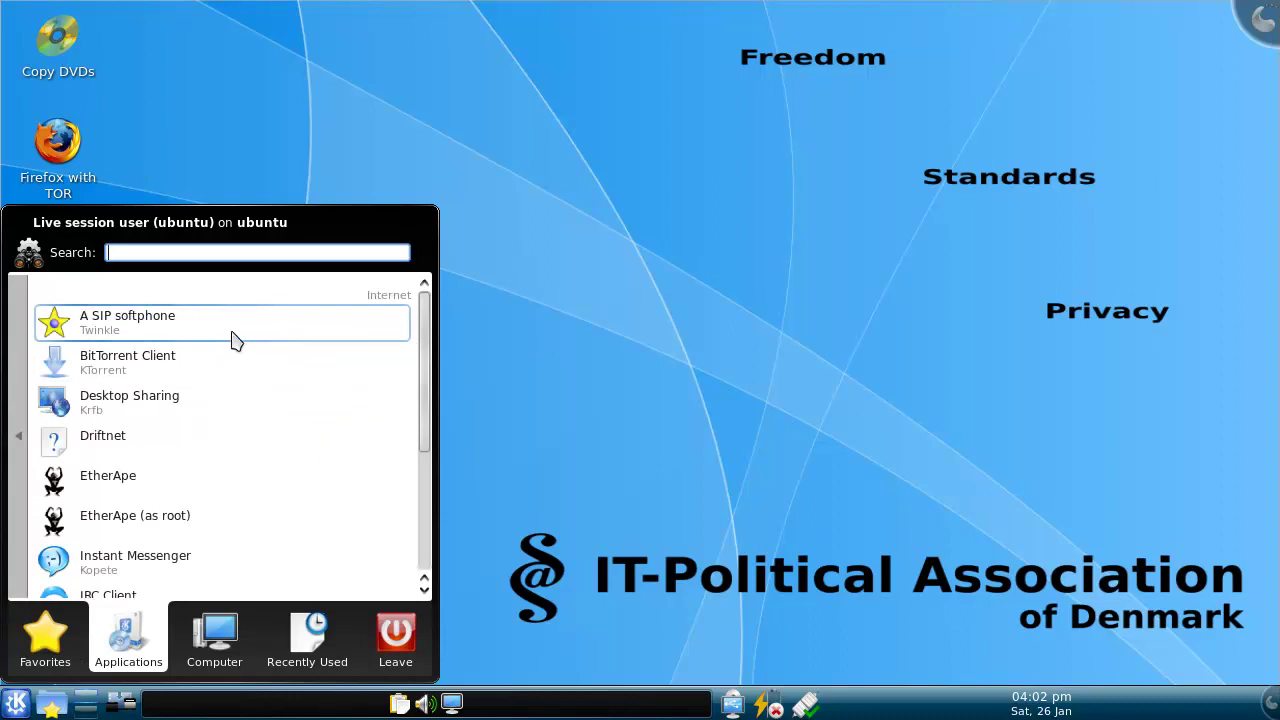
pyautogui.scroll(-3, 237, 349)
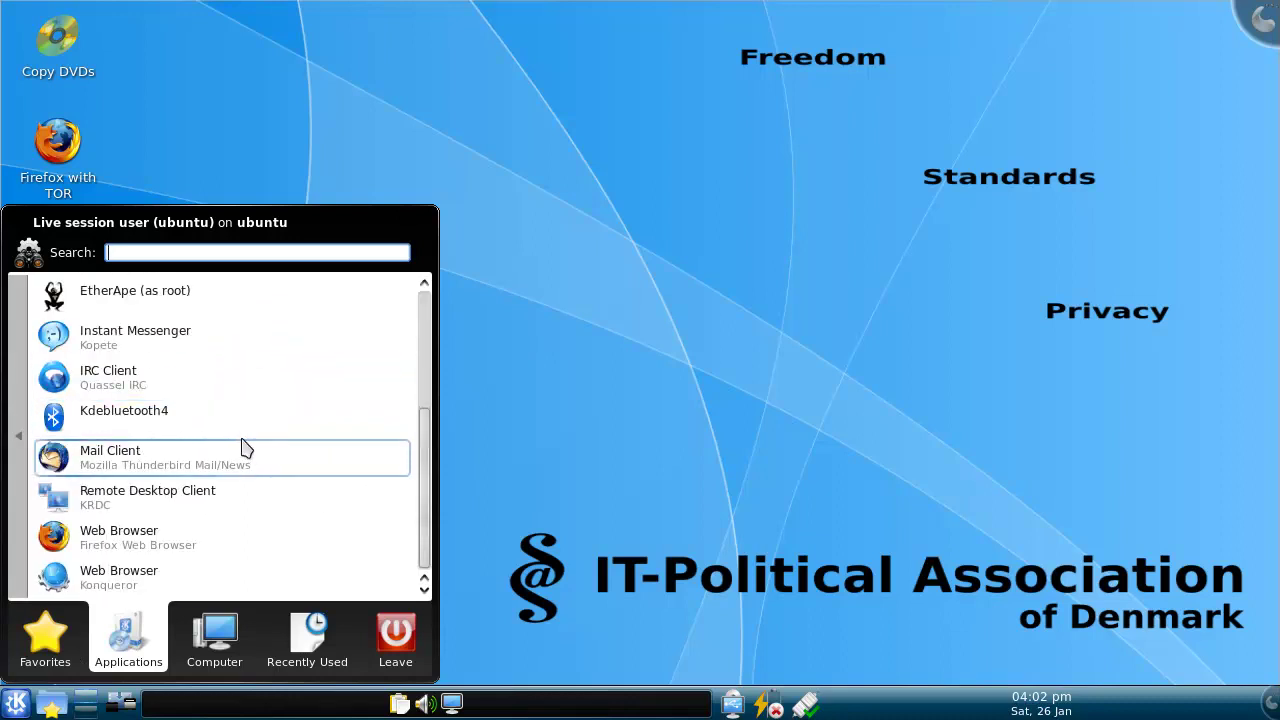
pyautogui.scroll(1, 249, 494)
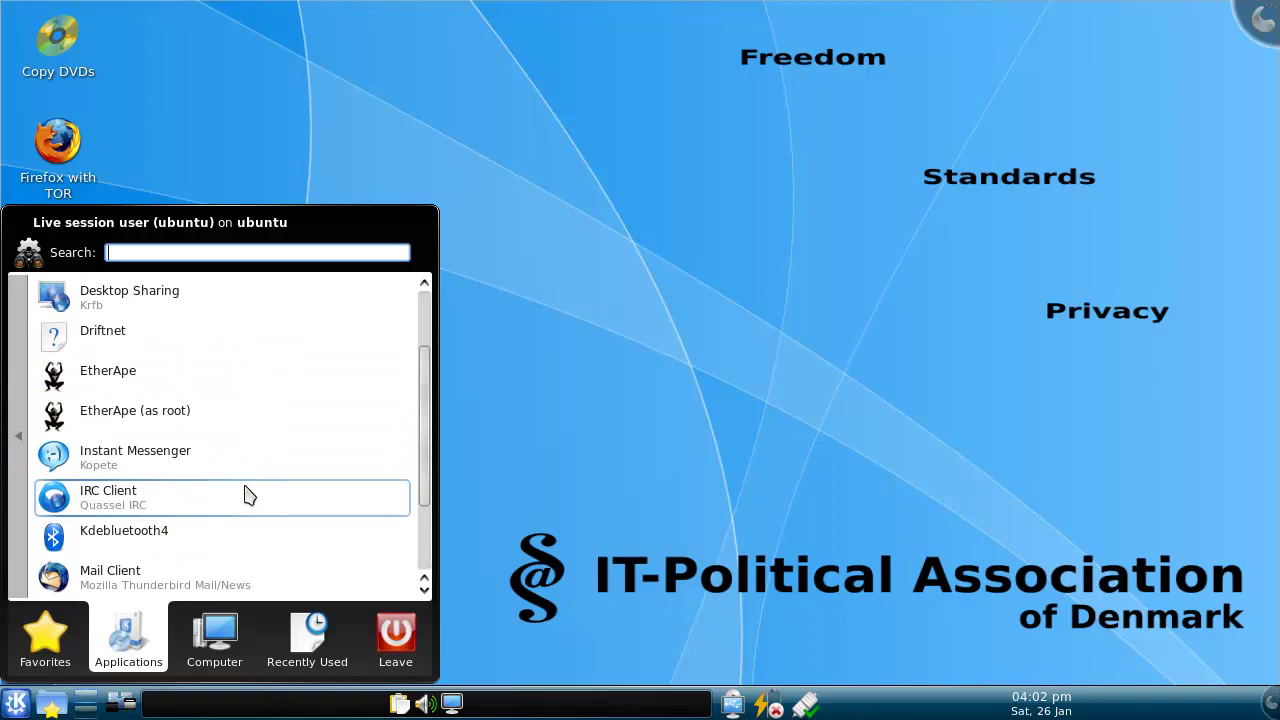
pyautogui.scroll(1, 249, 494)
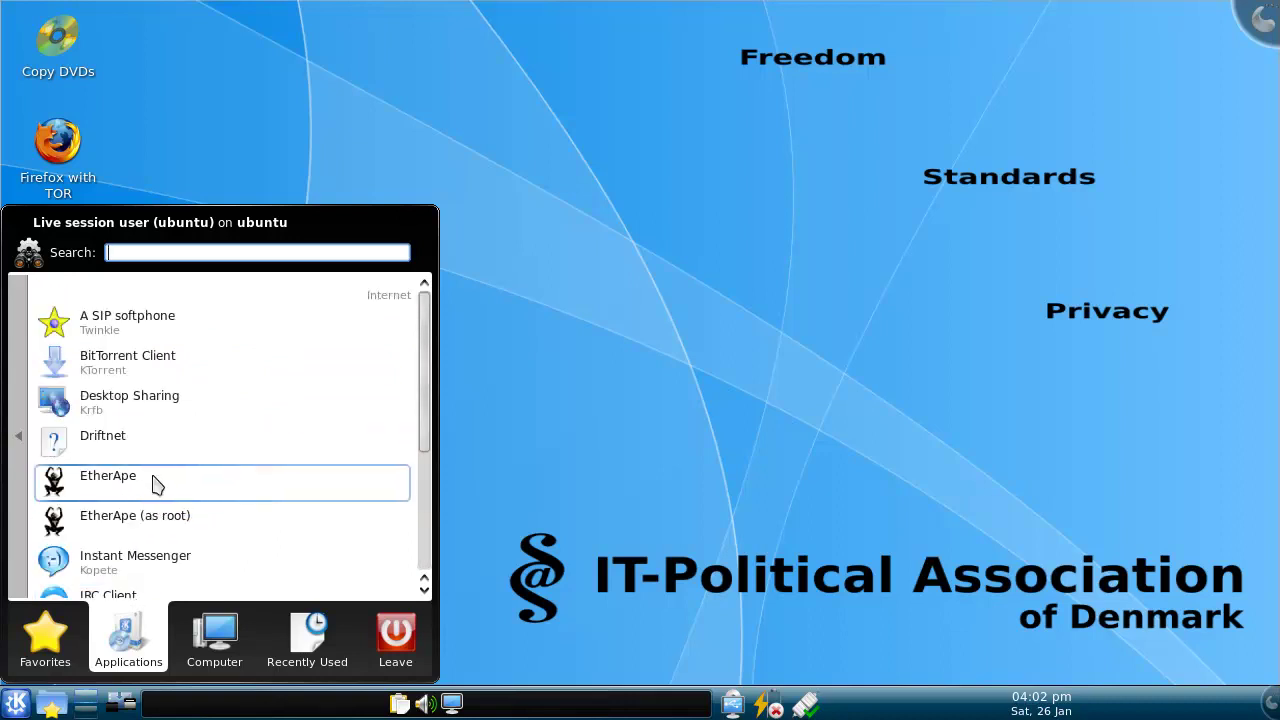
pyautogui.scroll(-2, 105, 565)
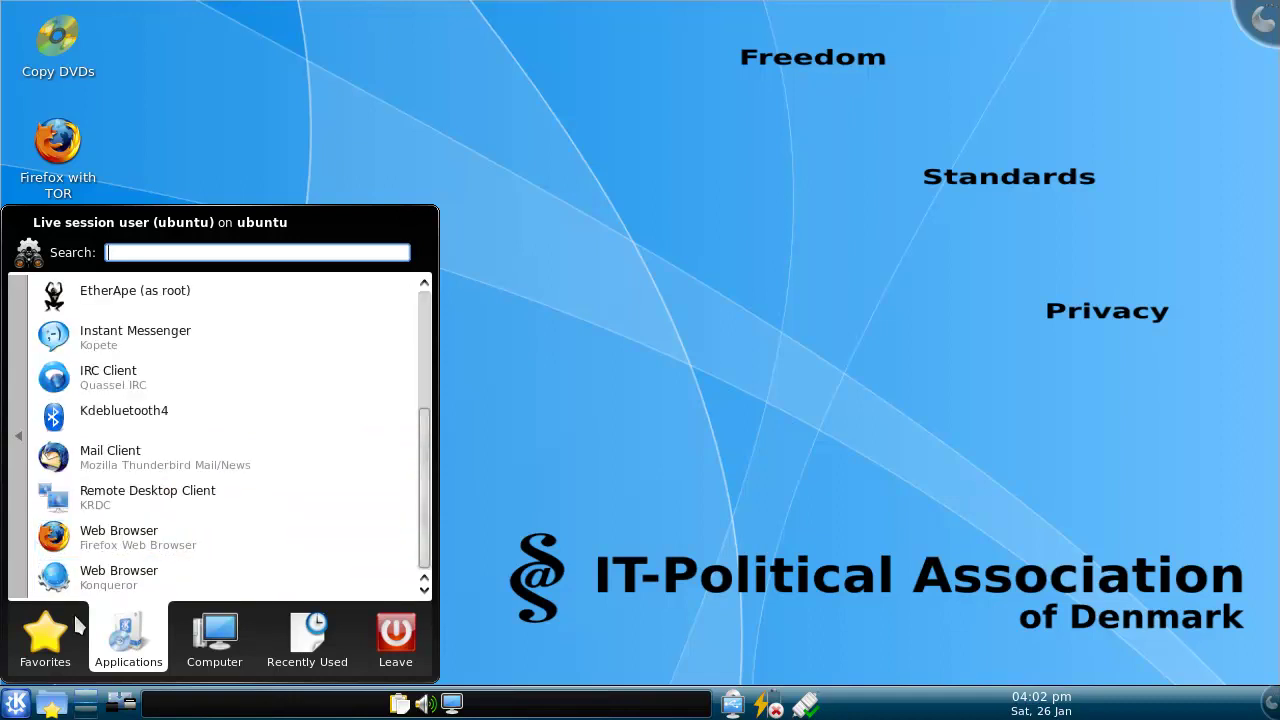
pyautogui.click(24, 468)
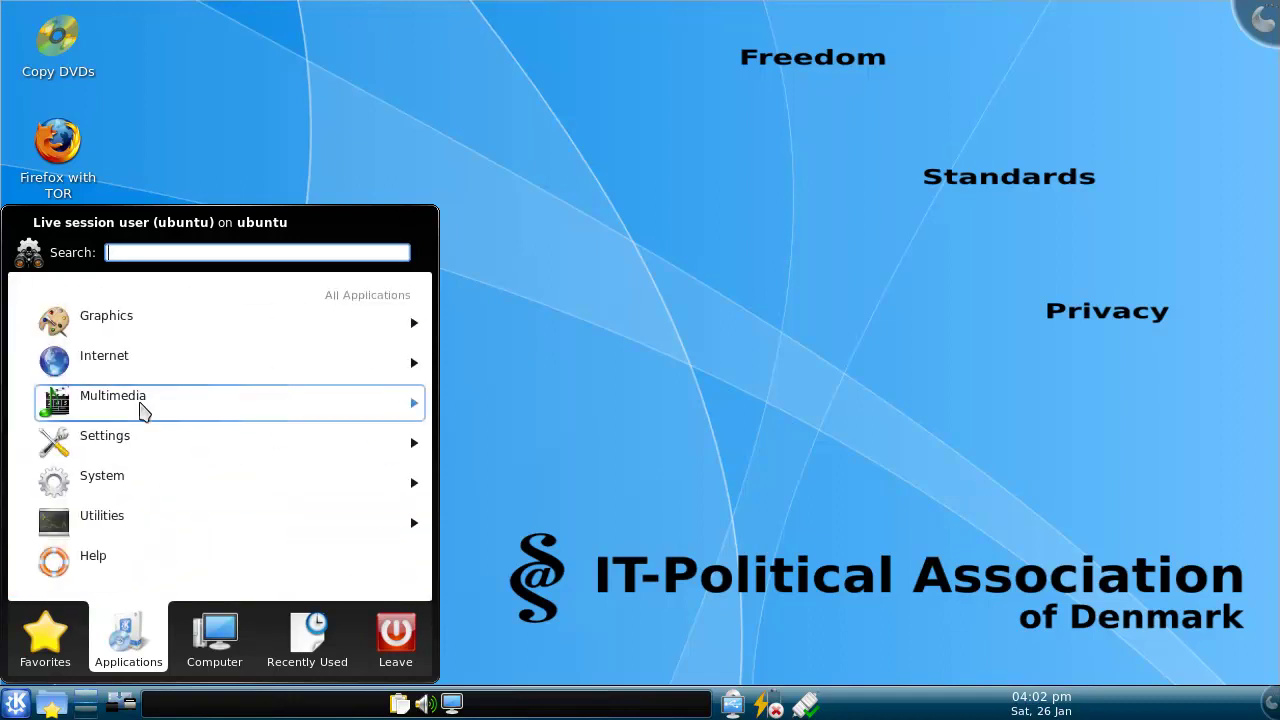
pyautogui.click(140, 410)
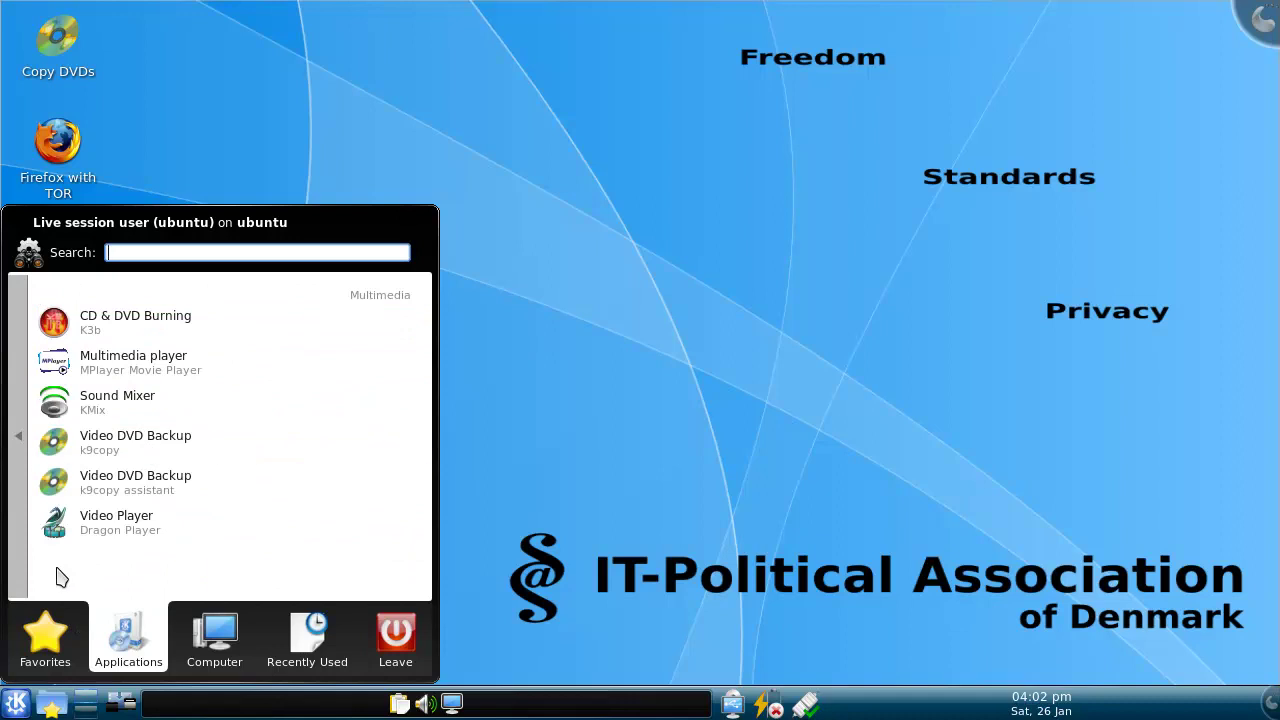
pyautogui.click(21, 539)
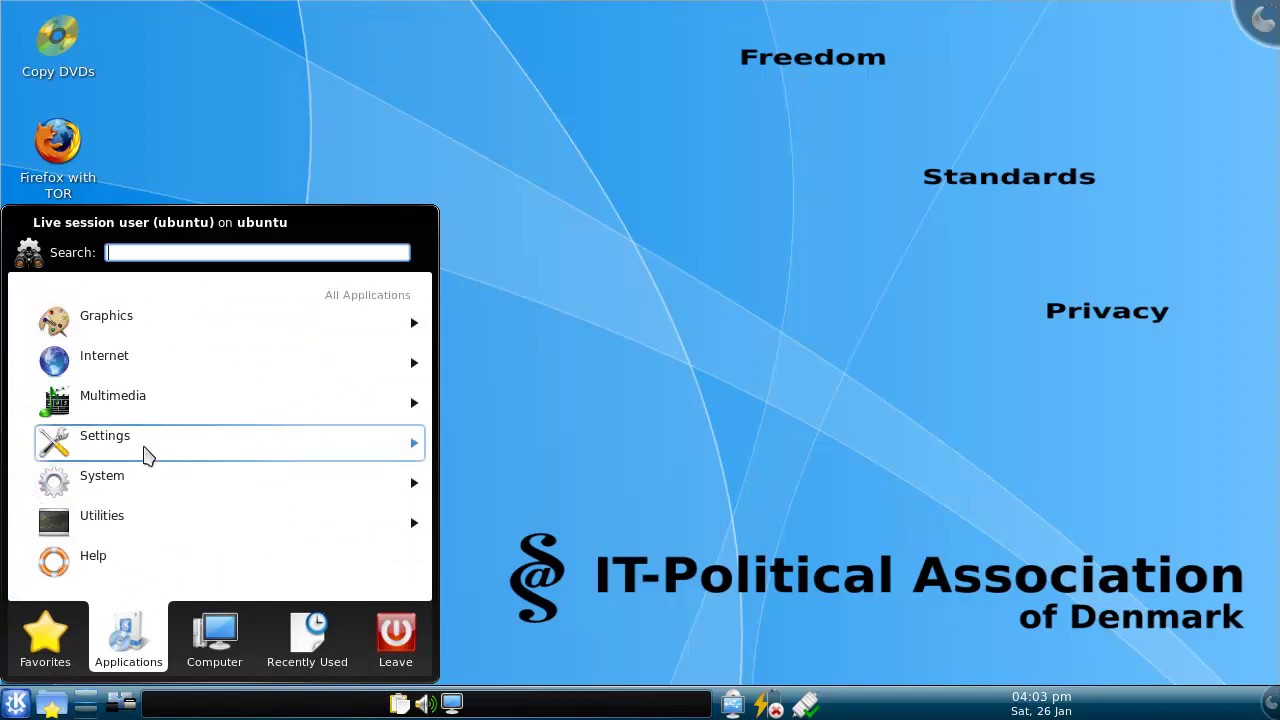
pyautogui.click(648, 415)
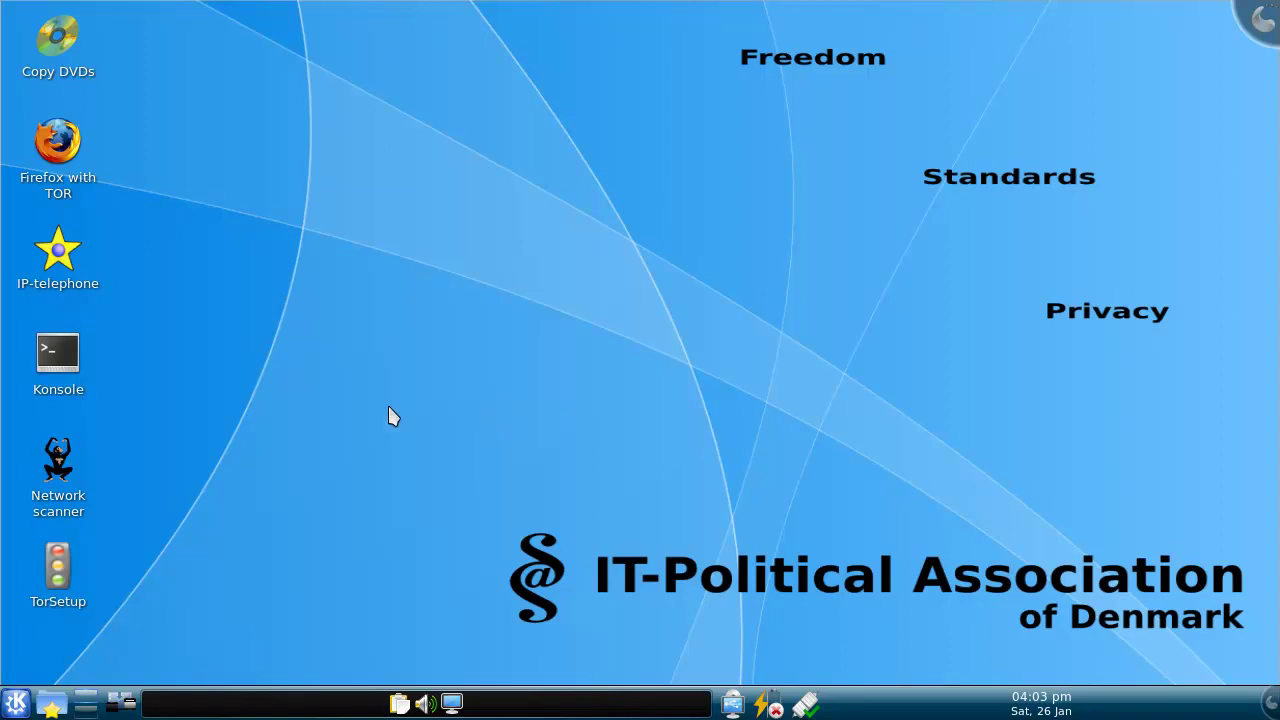
# Launch TorSetup and confirm proxy level '1. Full: all TCP go throught TOR'.
pyautogui.click(66, 604)
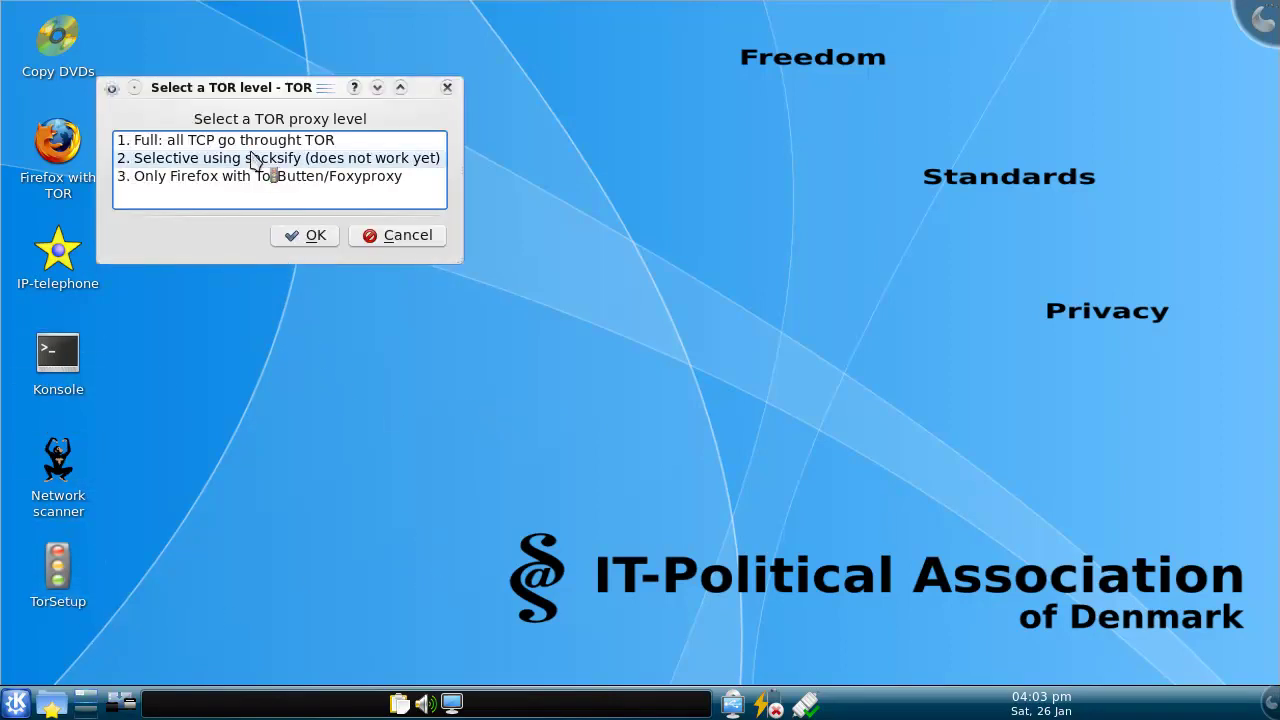
pyautogui.click(310, 142)
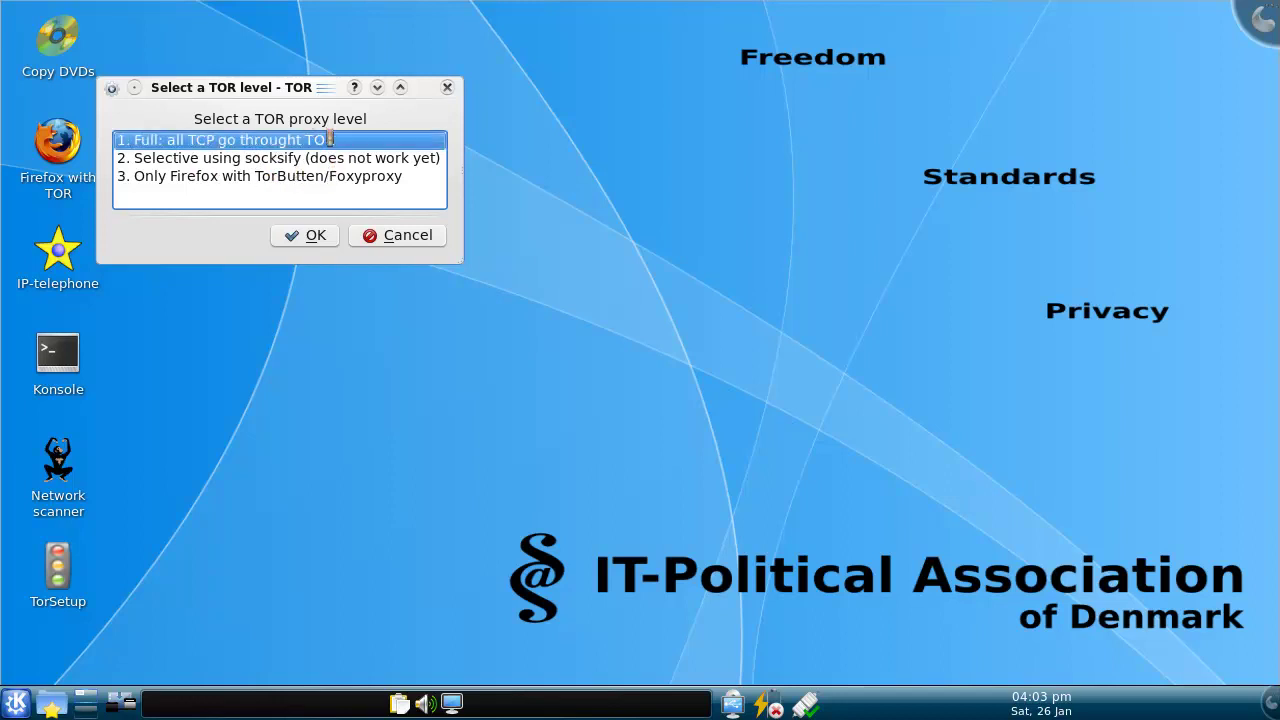
pyautogui.click(671, 284)
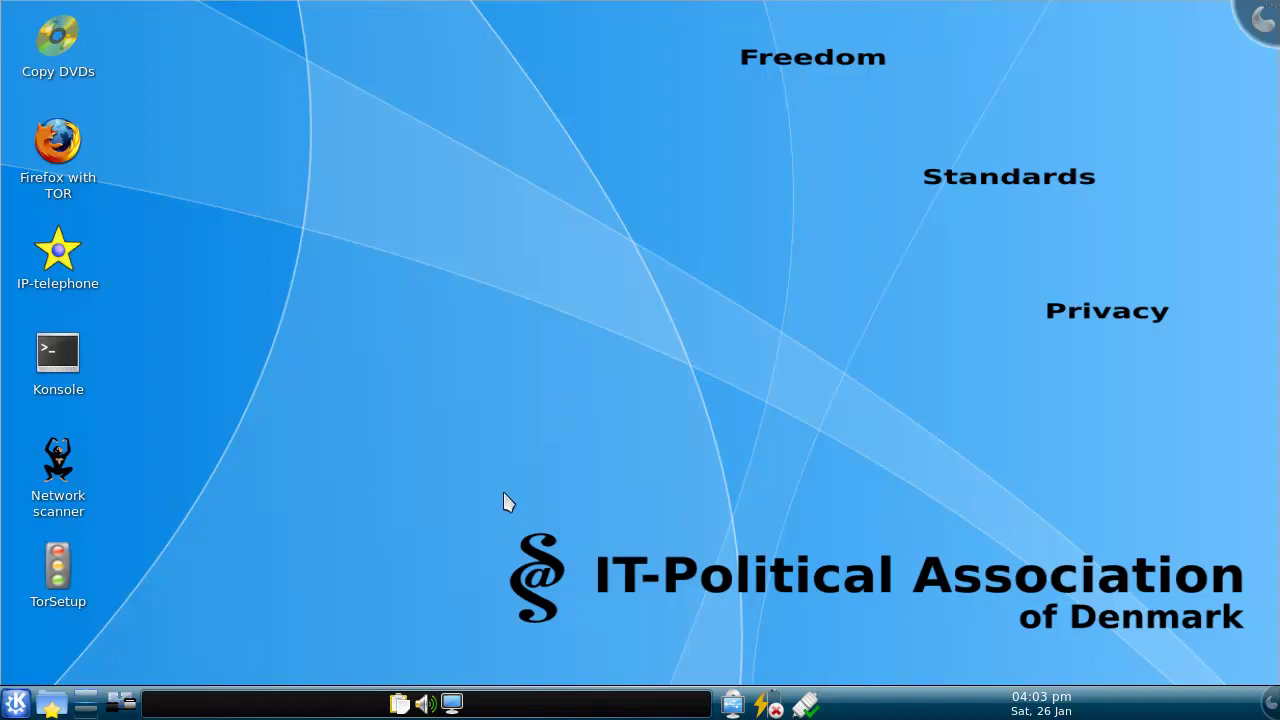
# Start Firefox with TOR and replace the address bar URL with check.torproject.org.
pyautogui.click(70, 165)
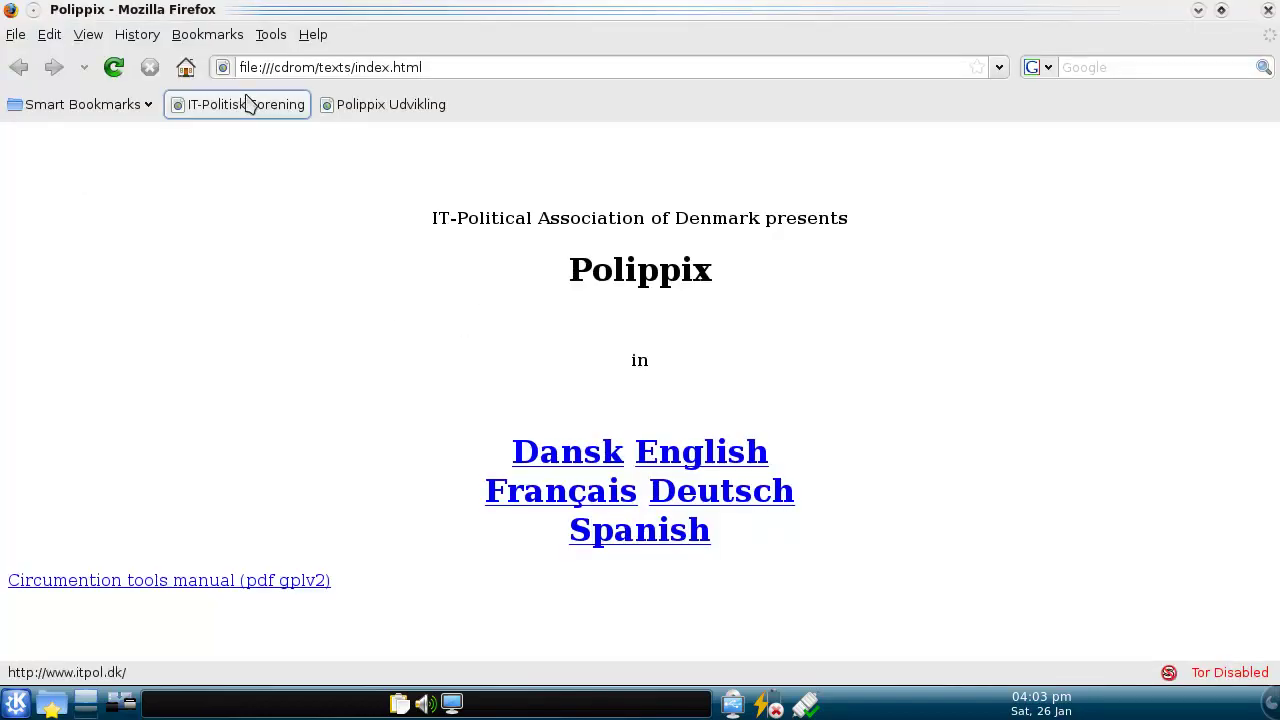
pyautogui.click(266, 36)
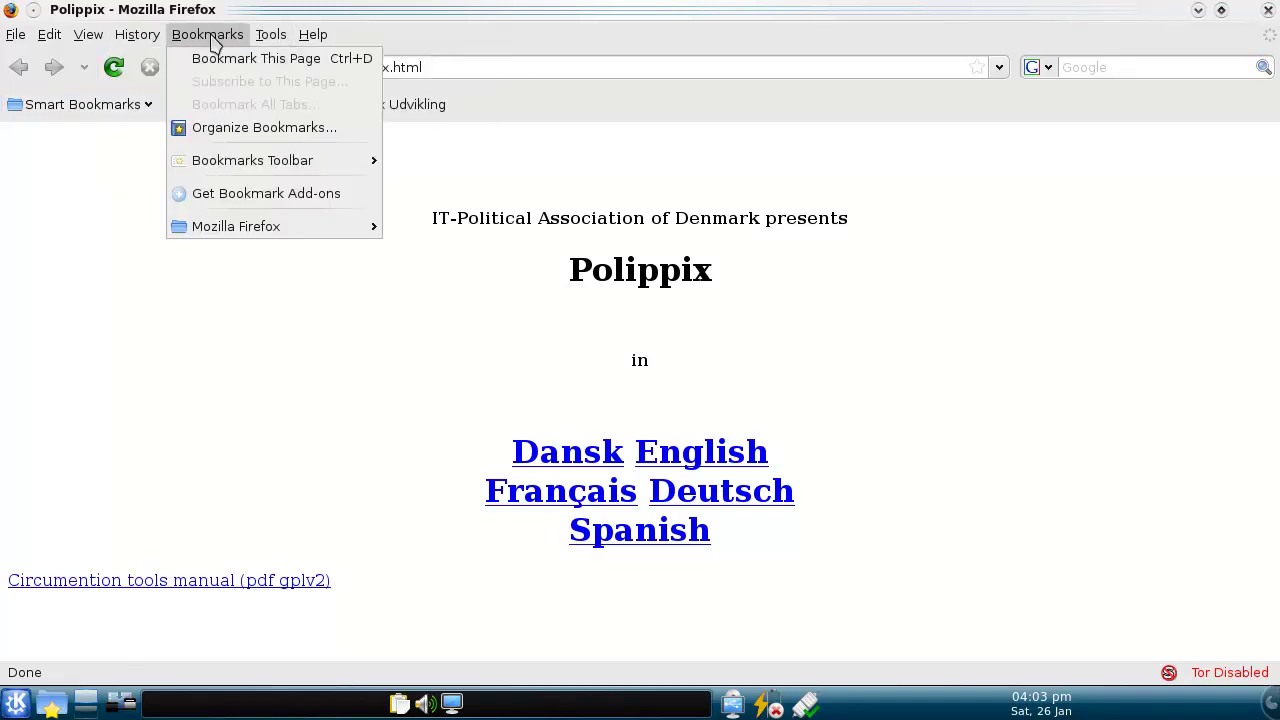
pyautogui.click(371, 63)
pyautogui.click(377, 68)
pyautogui.click(377, 68)
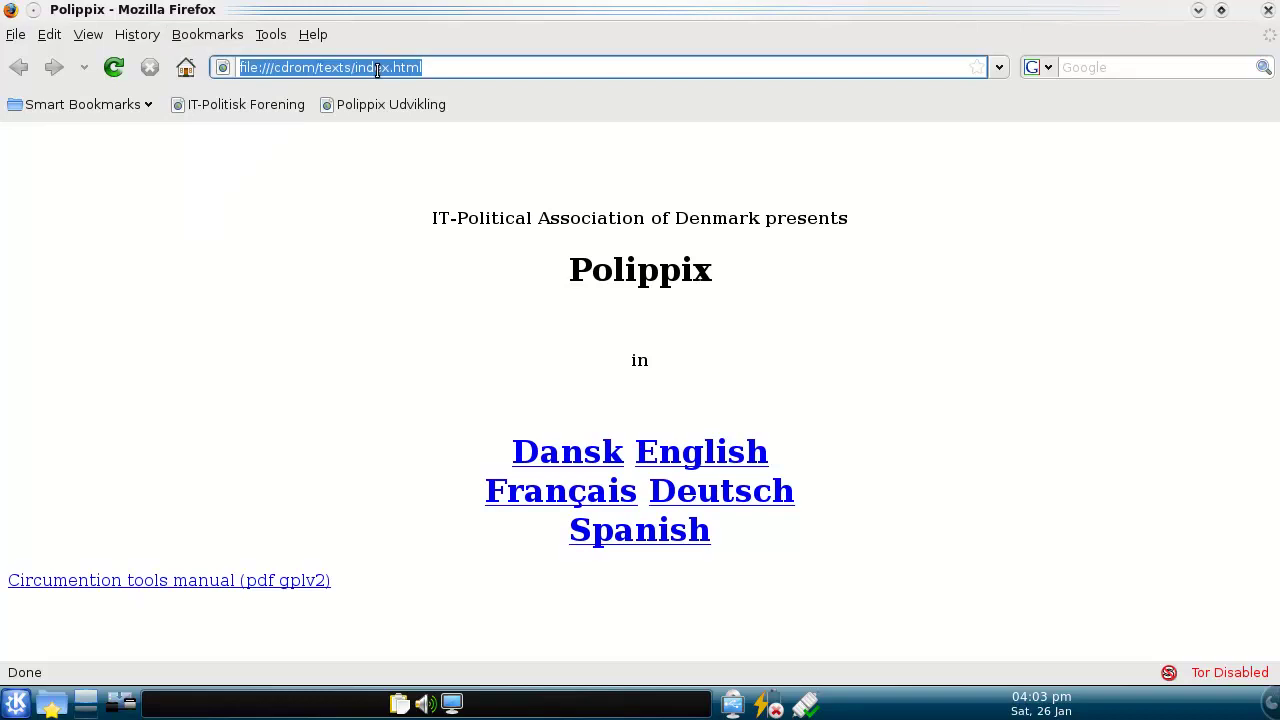
pyautogui.write('check.torproject.org')
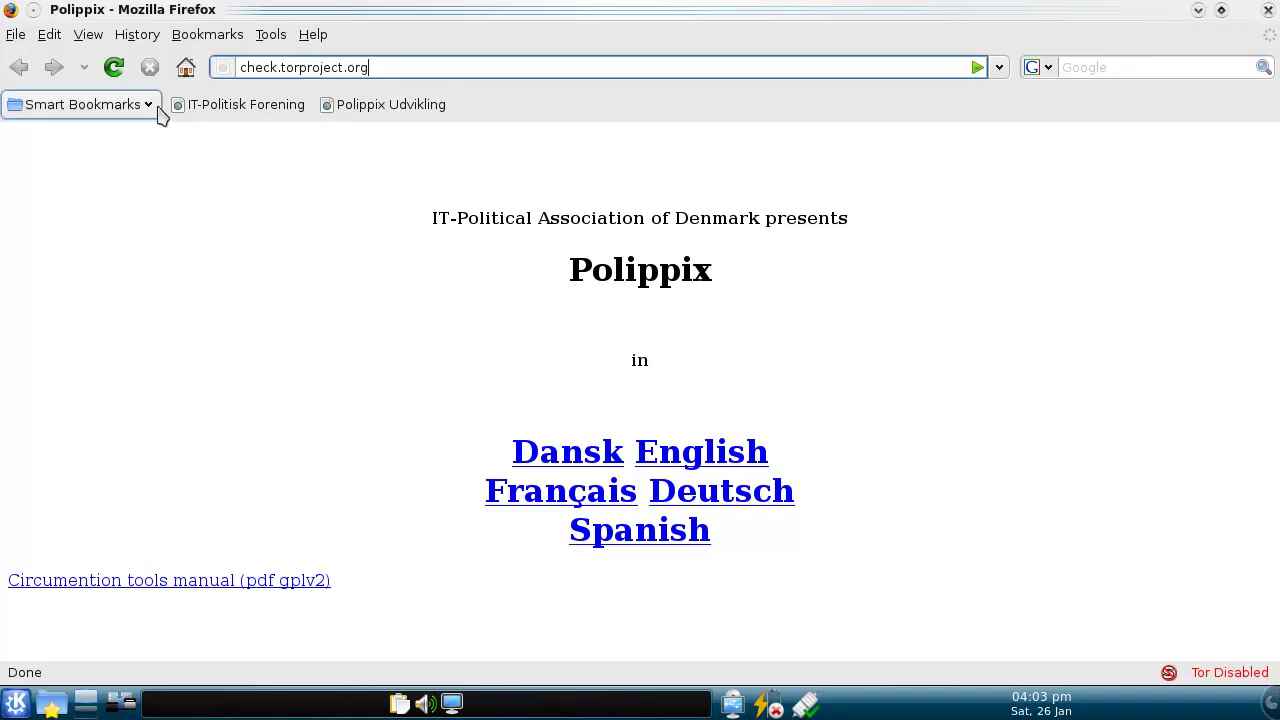
# In Preferences > Advanced > Network connection settings, set manual HTTP proxy 127.0.0.1, port 9050.
pyautogui.click(271, 38)
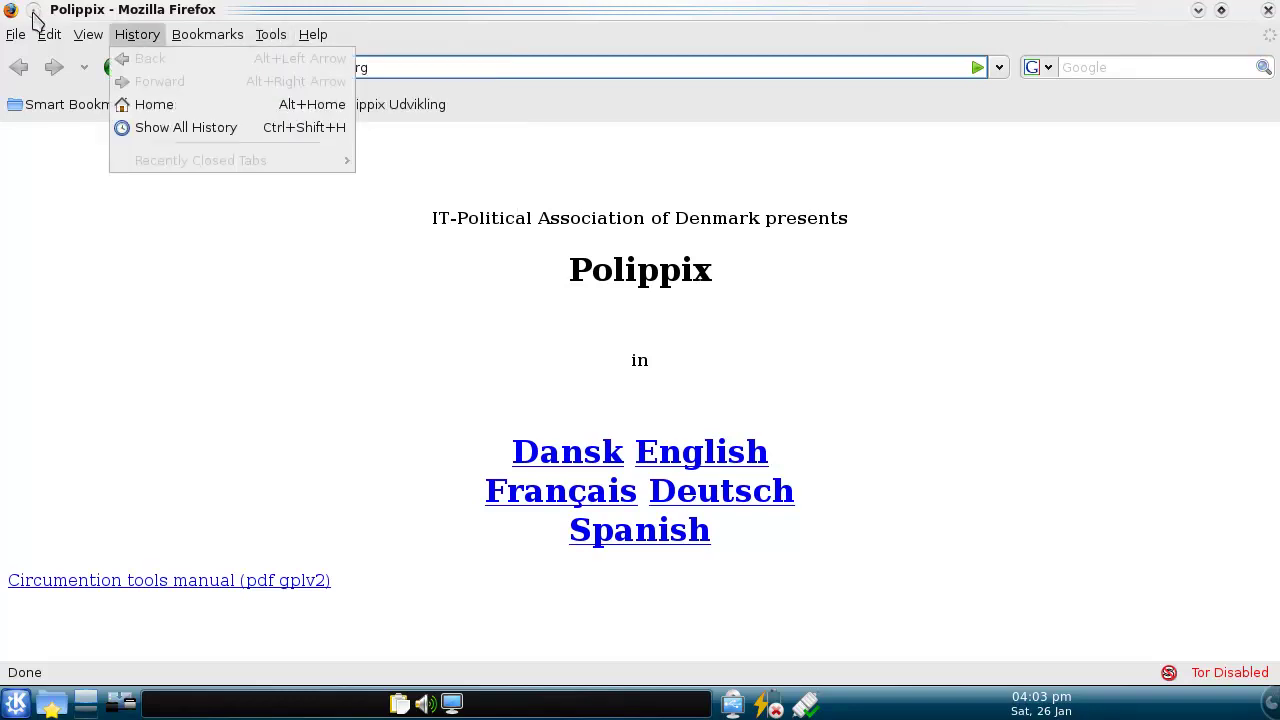
pyautogui.moveTo(49, 34)
pyautogui.click(100, 306)
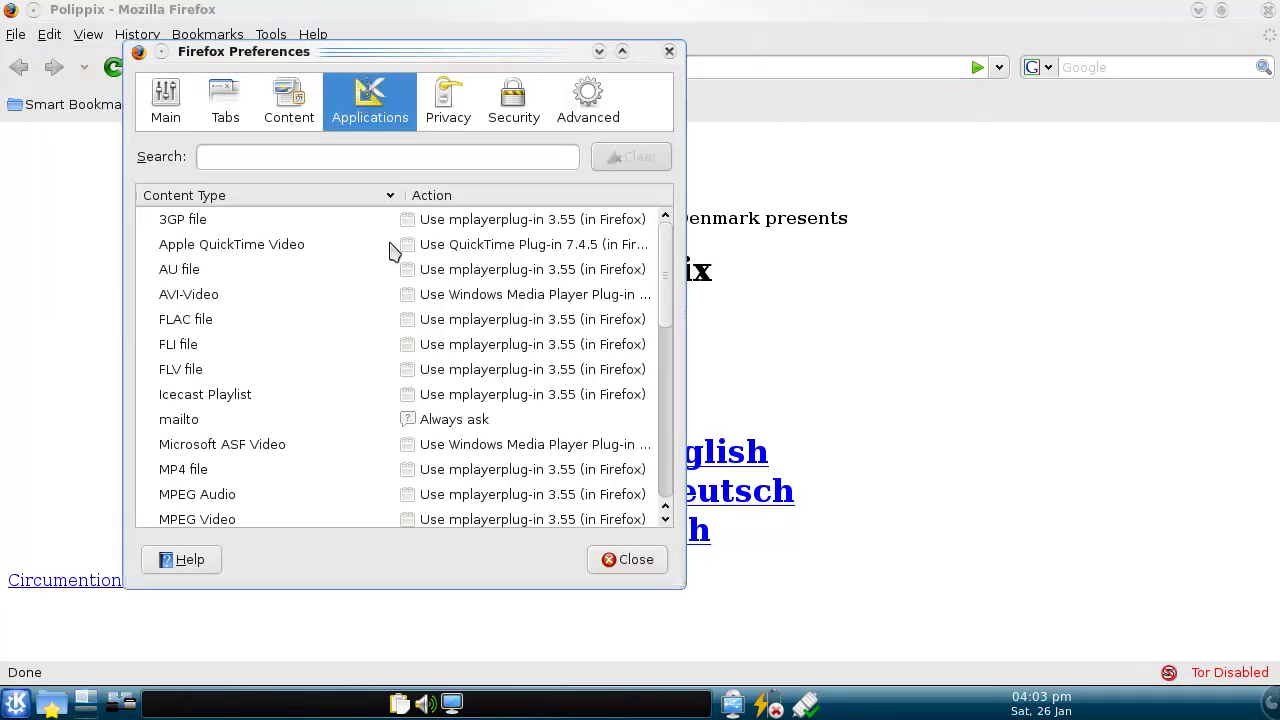
pyautogui.click(605, 110)
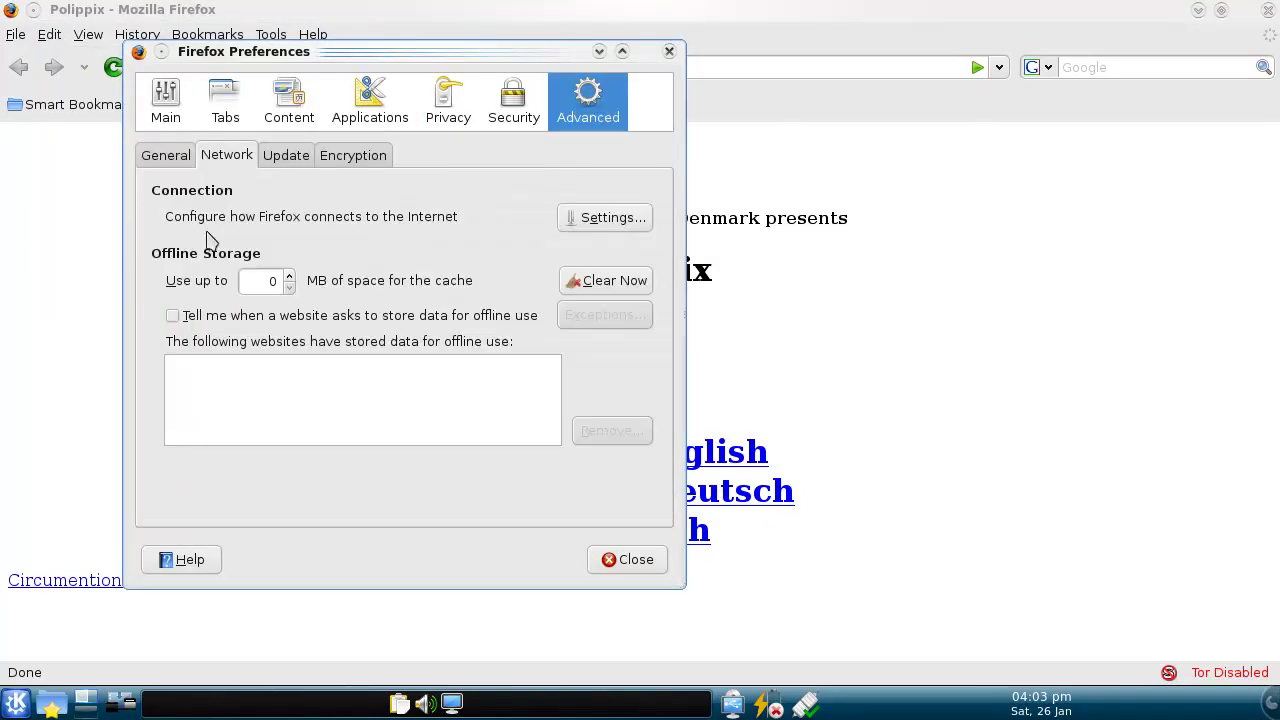
pyautogui.click(632, 217)
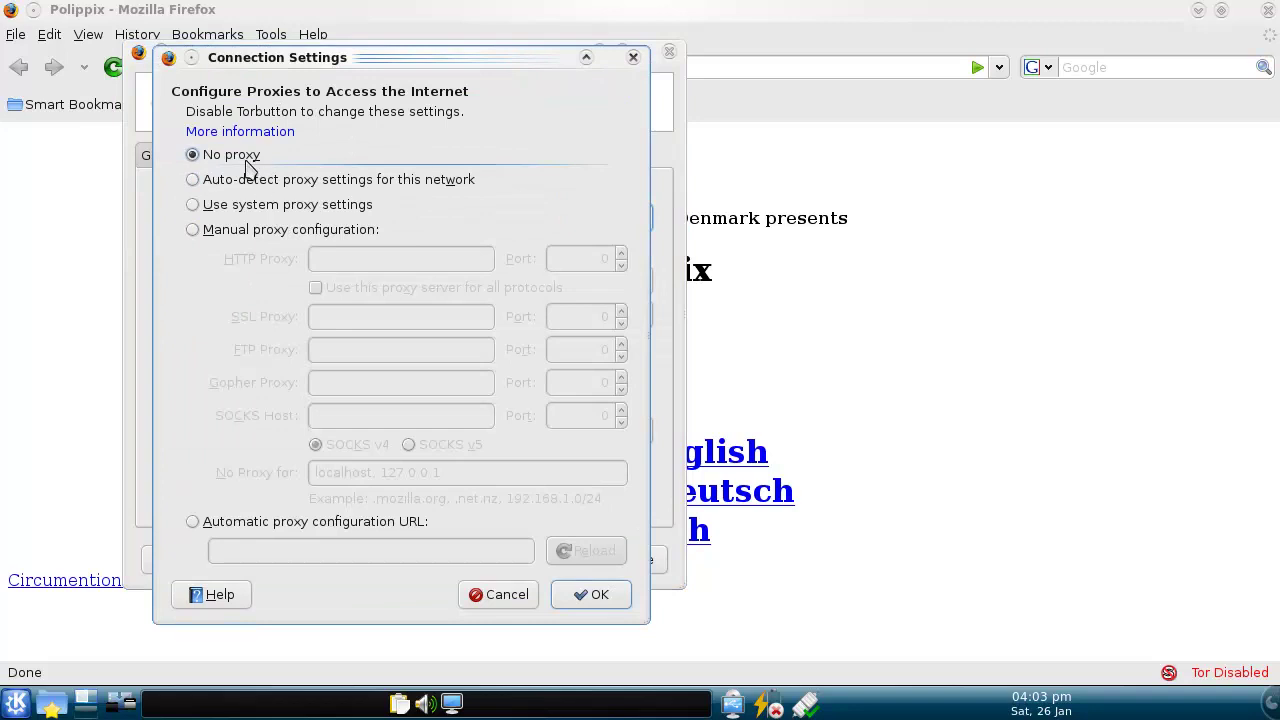
pyautogui.click(292, 234)
pyautogui.click(405, 263)
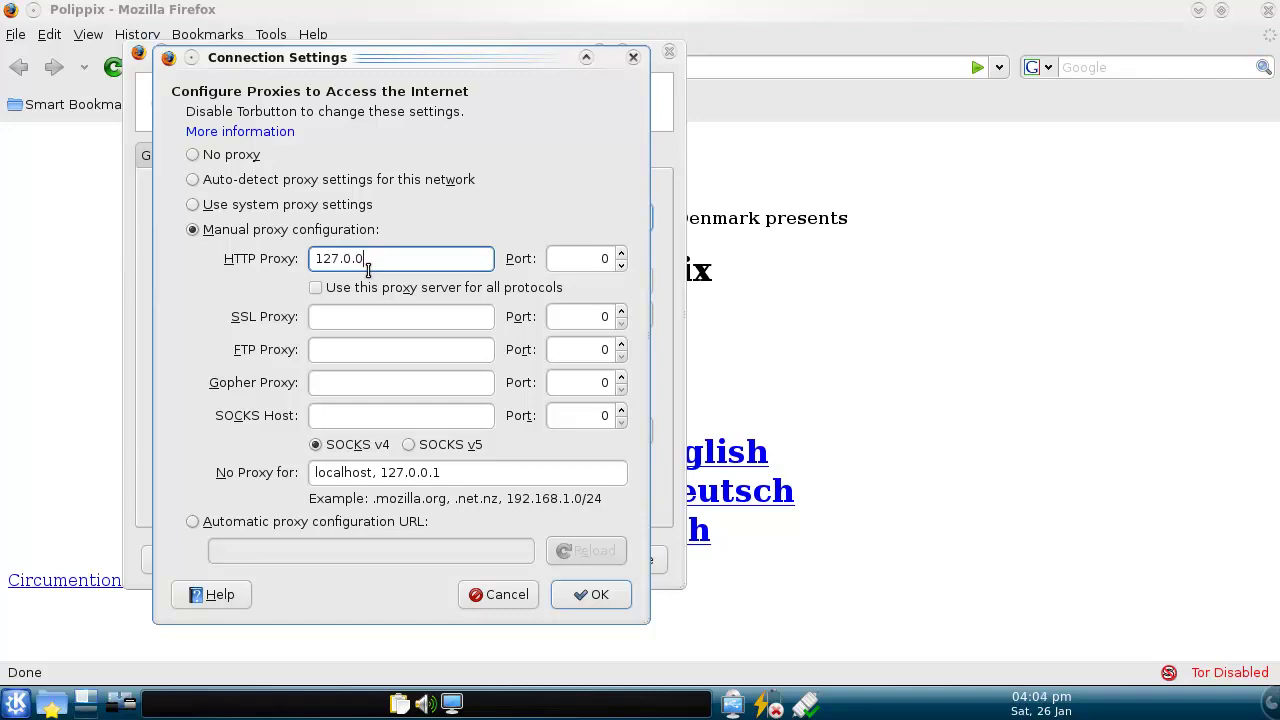
pyautogui.press('Tab')
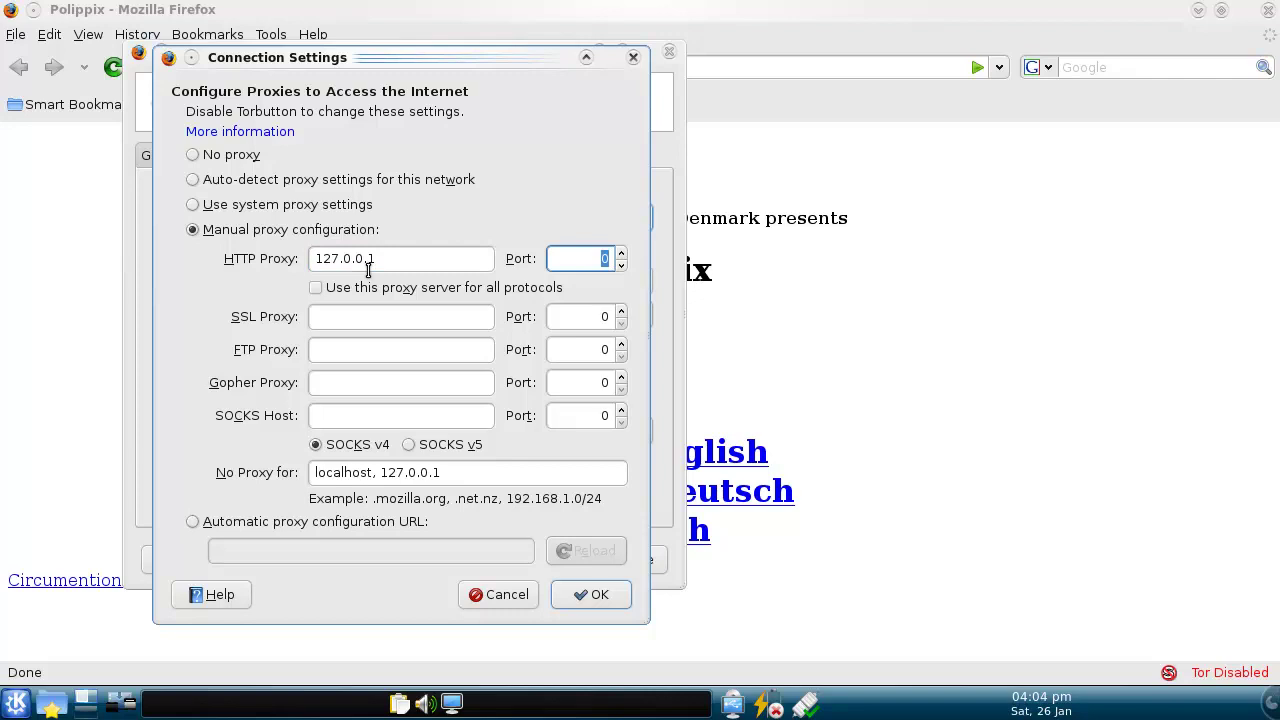
pyautogui.write('9050')
pyautogui.click(587, 595)
# Load check.torproject.org, then reopen Firefox's connection proxy settings.
pyautogui.click(669, 52)
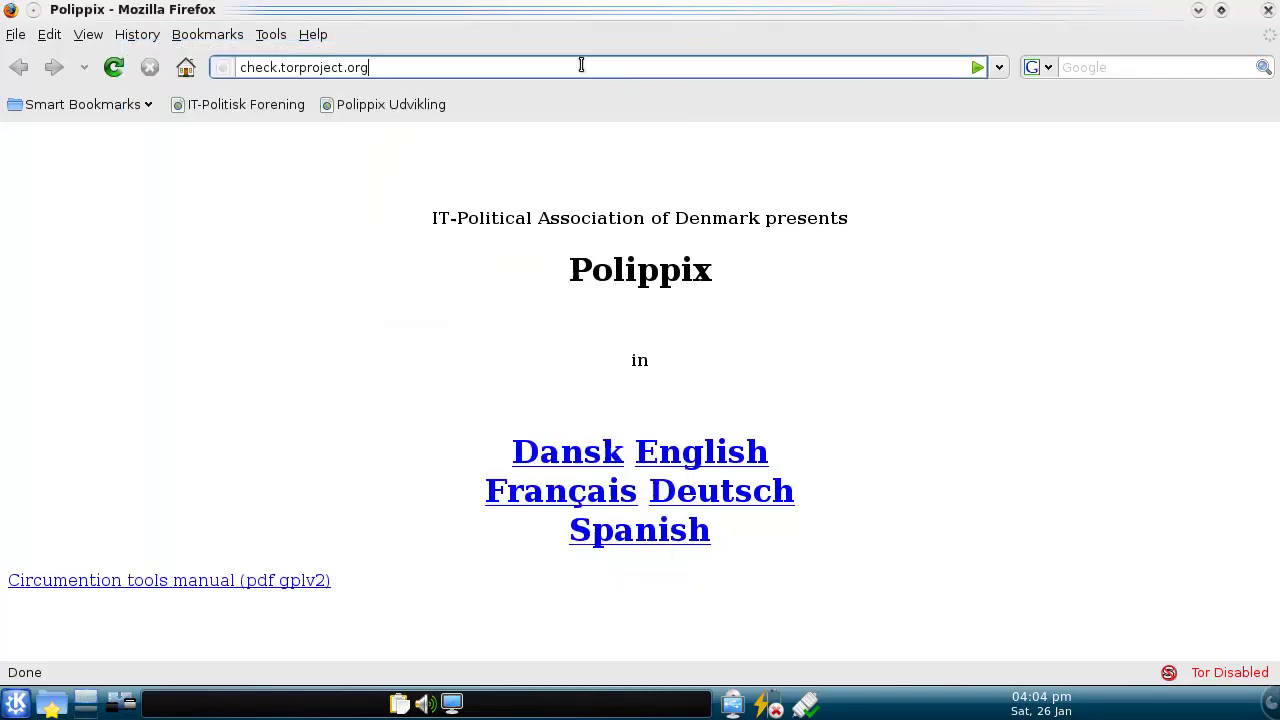
pyautogui.press('Return')
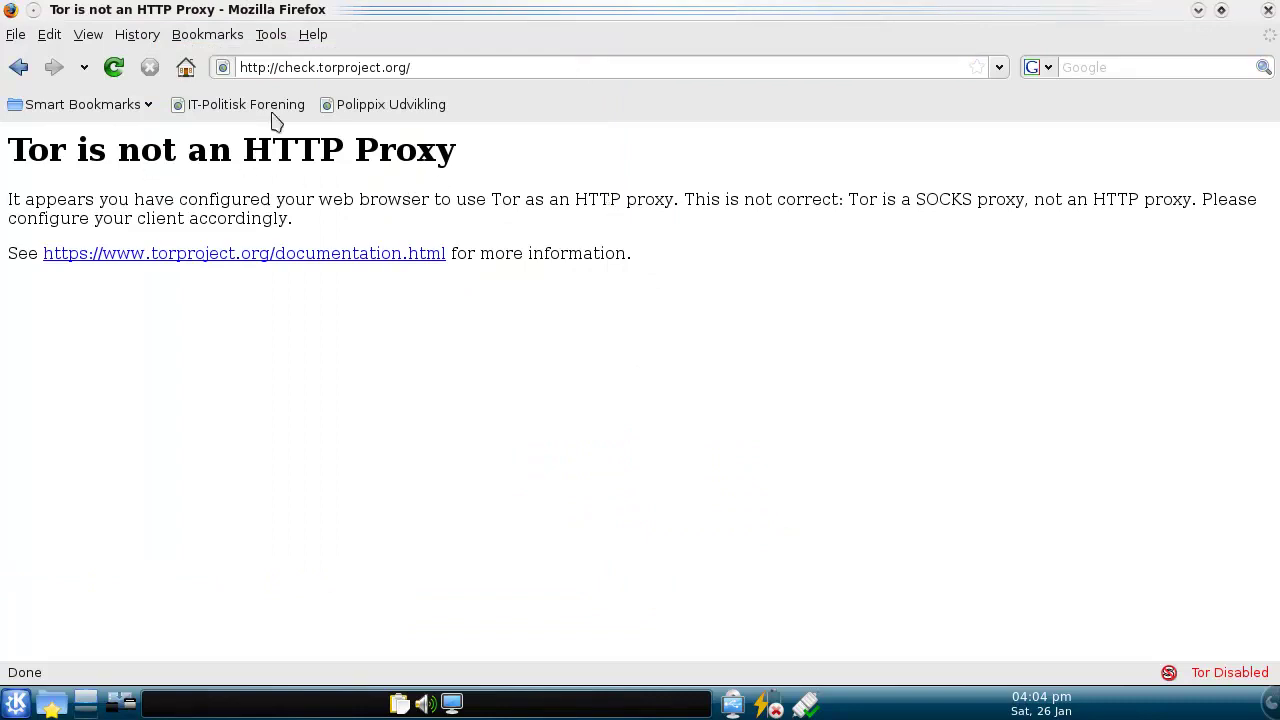
pyautogui.click(270, 35)
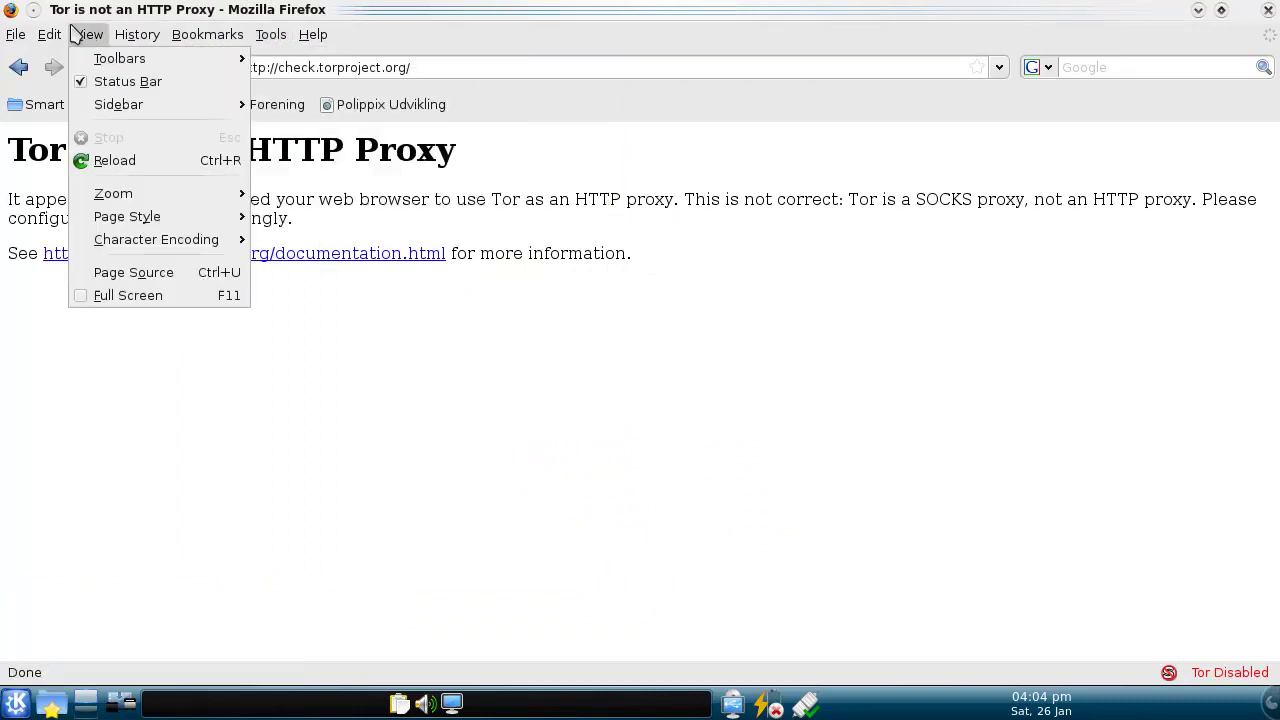
pyautogui.click(90, 321)
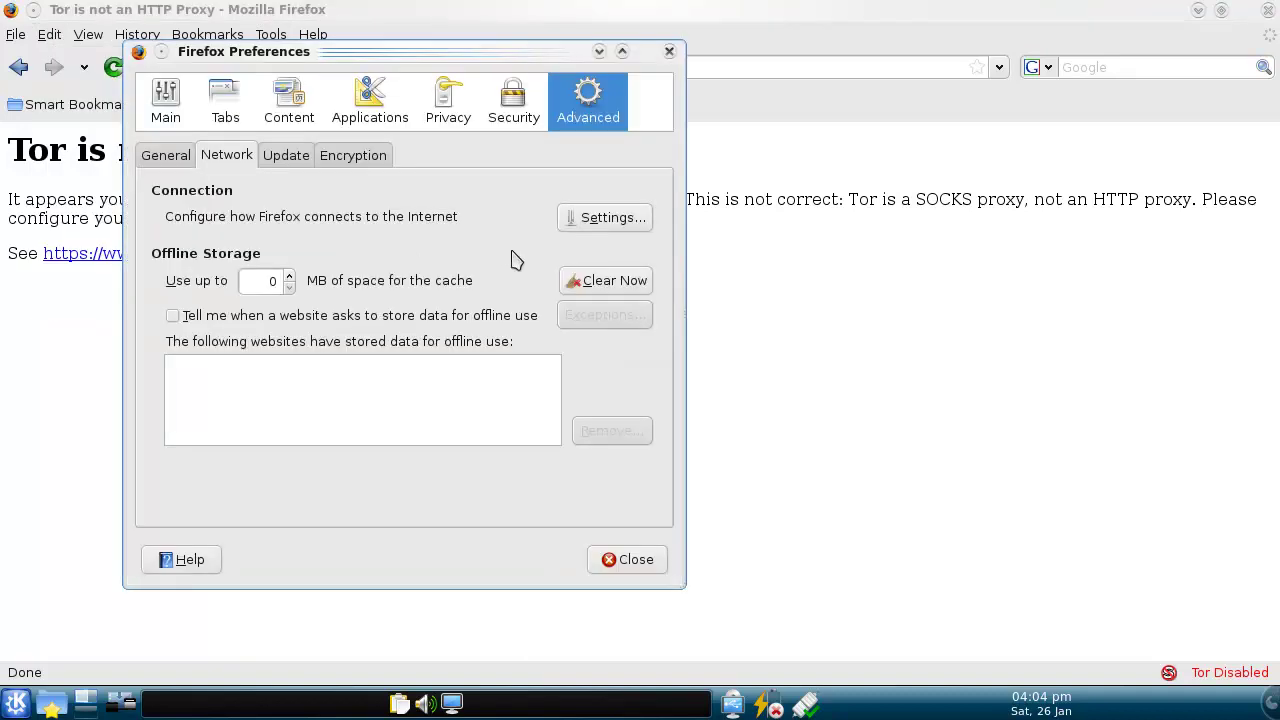
pyautogui.click(570, 215)
# Move 127.0.0.1 to SOCKS Host with port 9050, clear the HTTP proxy port, and confirm.
pyautogui.click(237, 258)
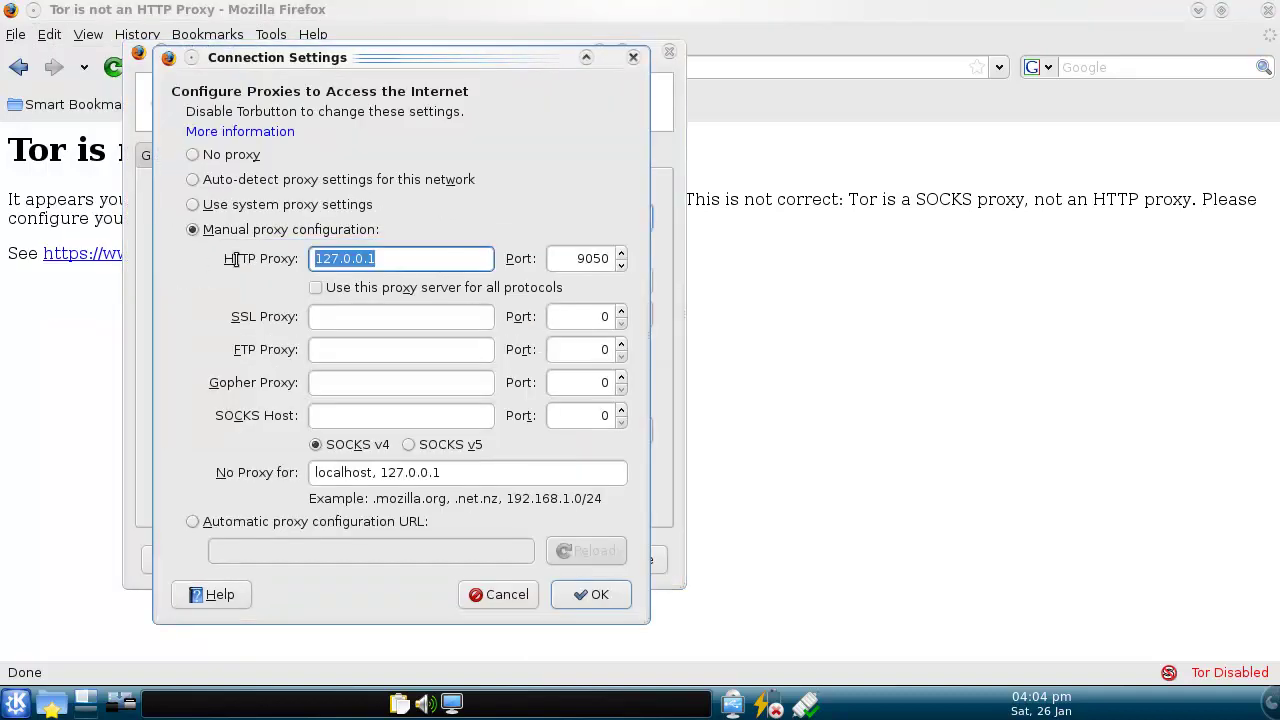
pyautogui.hotkey('ctrl', 'x')
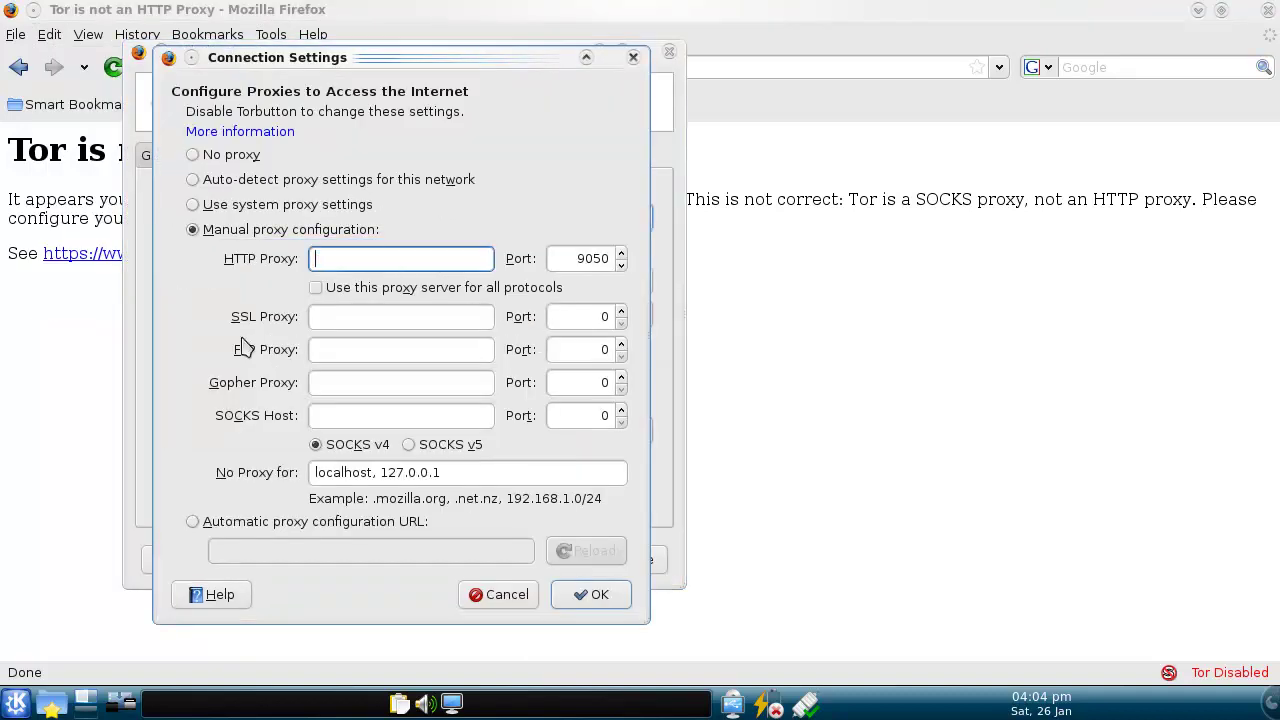
pyautogui.click(330, 412)
pyautogui.hotkey('ctrl', 'v')
pyautogui.click(604, 415)
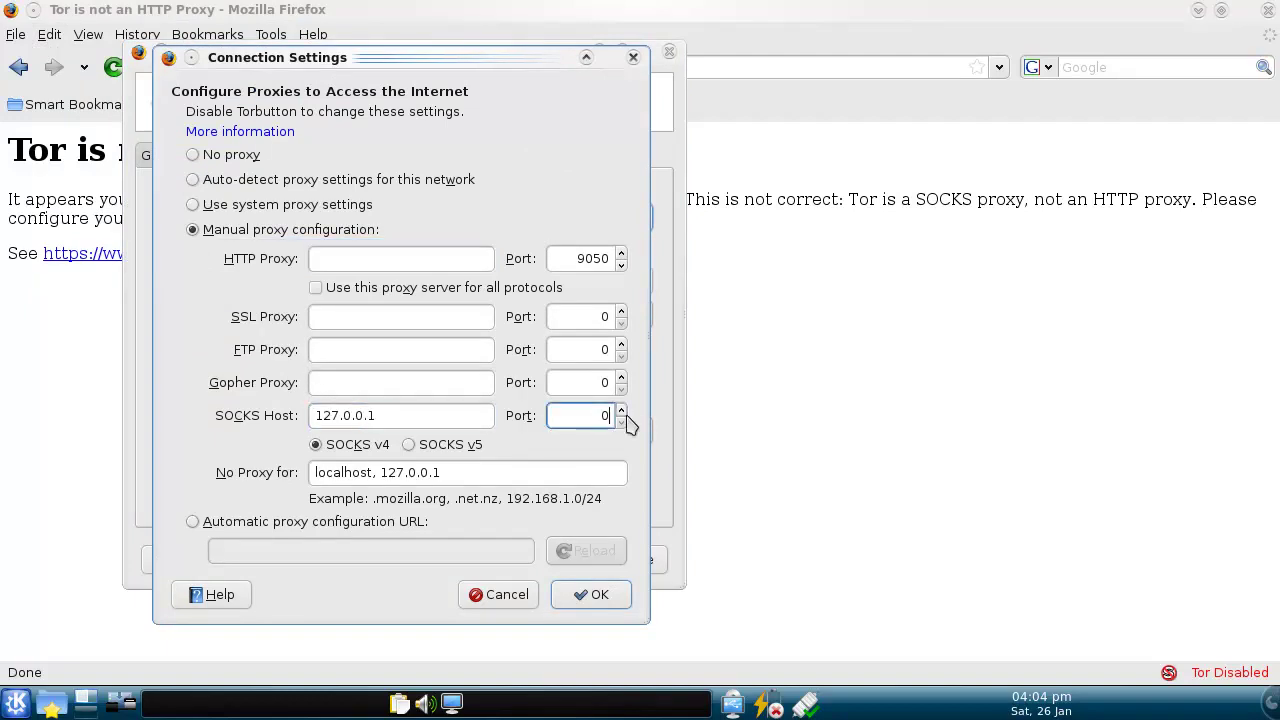
pyautogui.write('9050')
pyautogui.doubleClick(611, 257)
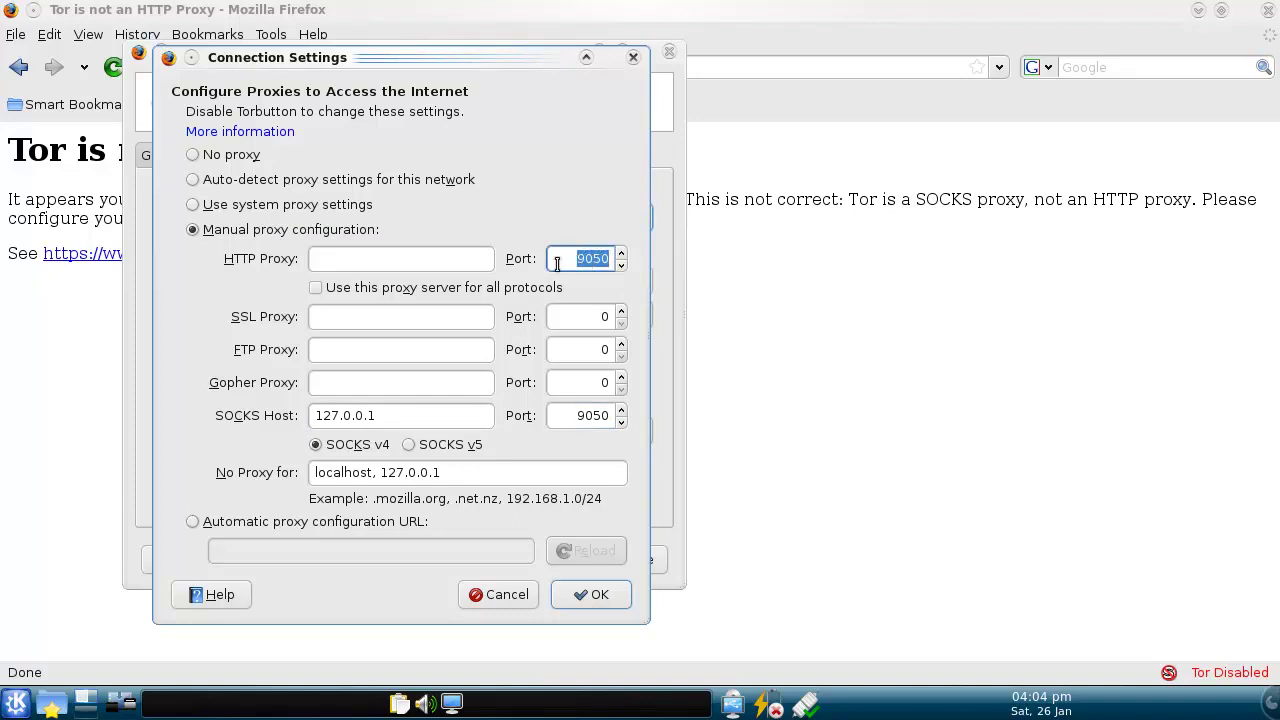
pyautogui.press('BackSpace')
pyautogui.write('0')
pyautogui.click(590, 594)
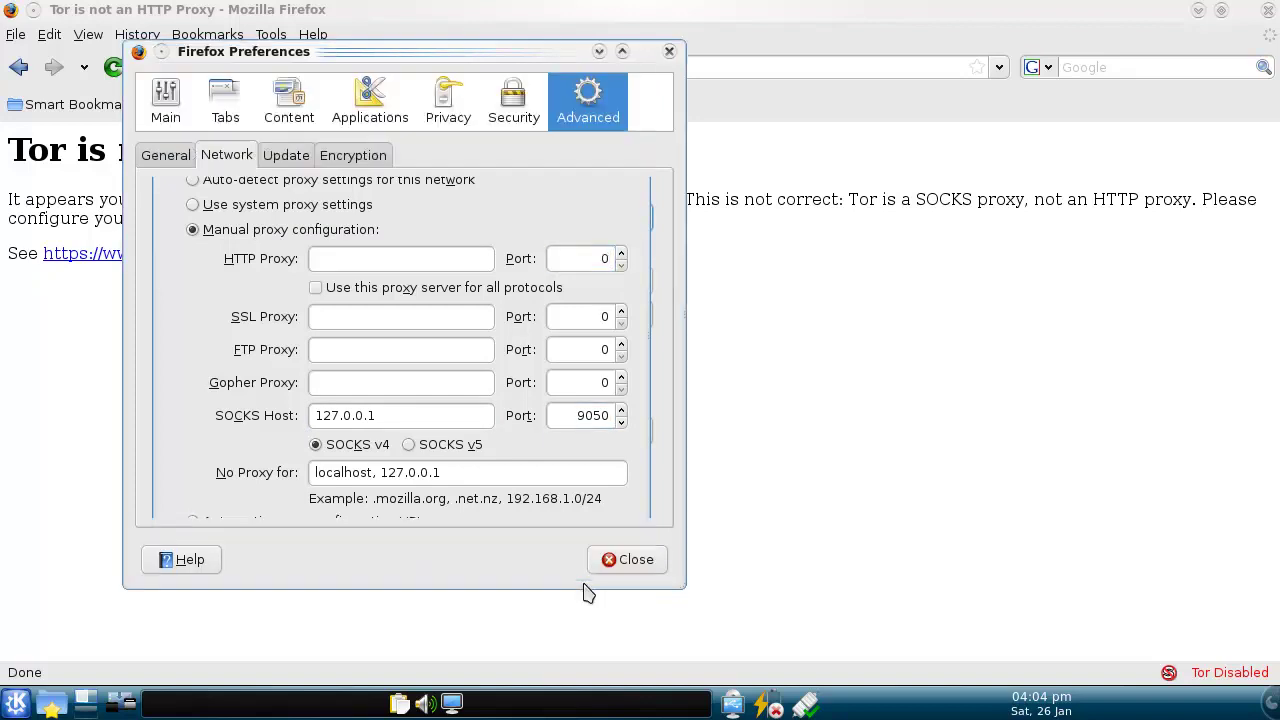
pyautogui.click(603, 562)
pyautogui.click(443, 67)
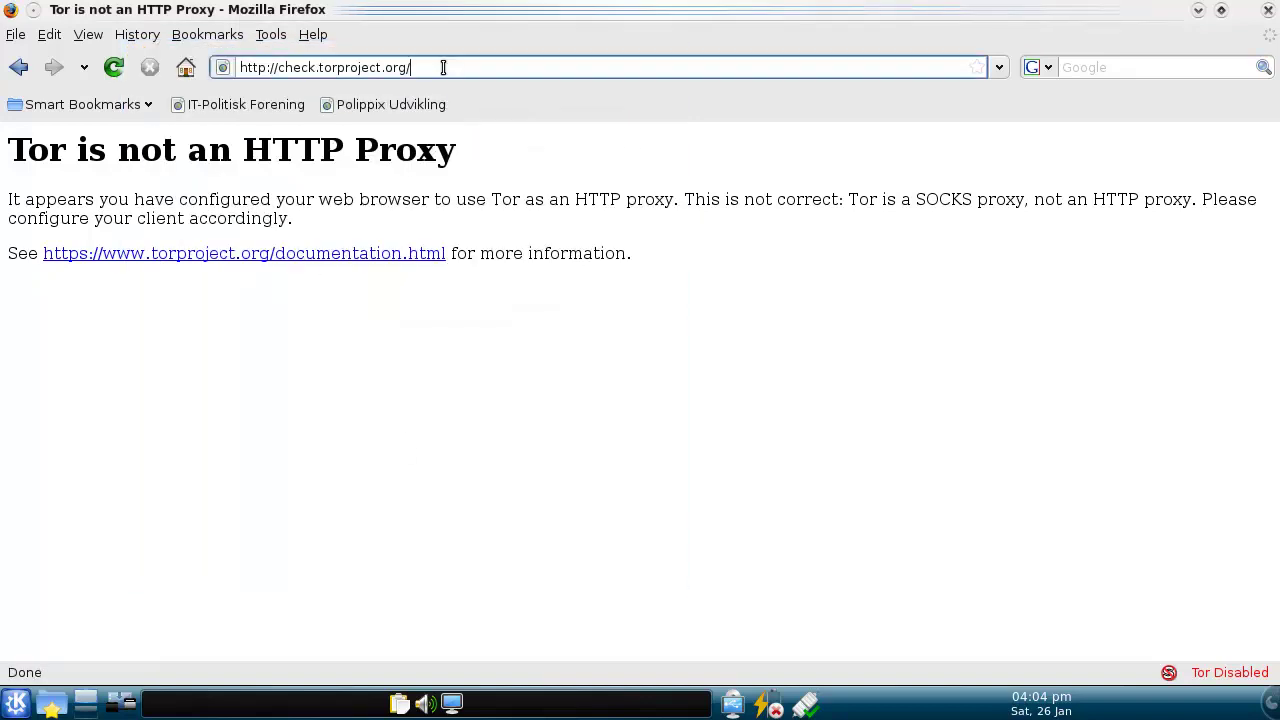
# Reload check.torproject.org twice and toggle the Torbutton status, which ends as Tor Disabled.
pyautogui.press('Return')
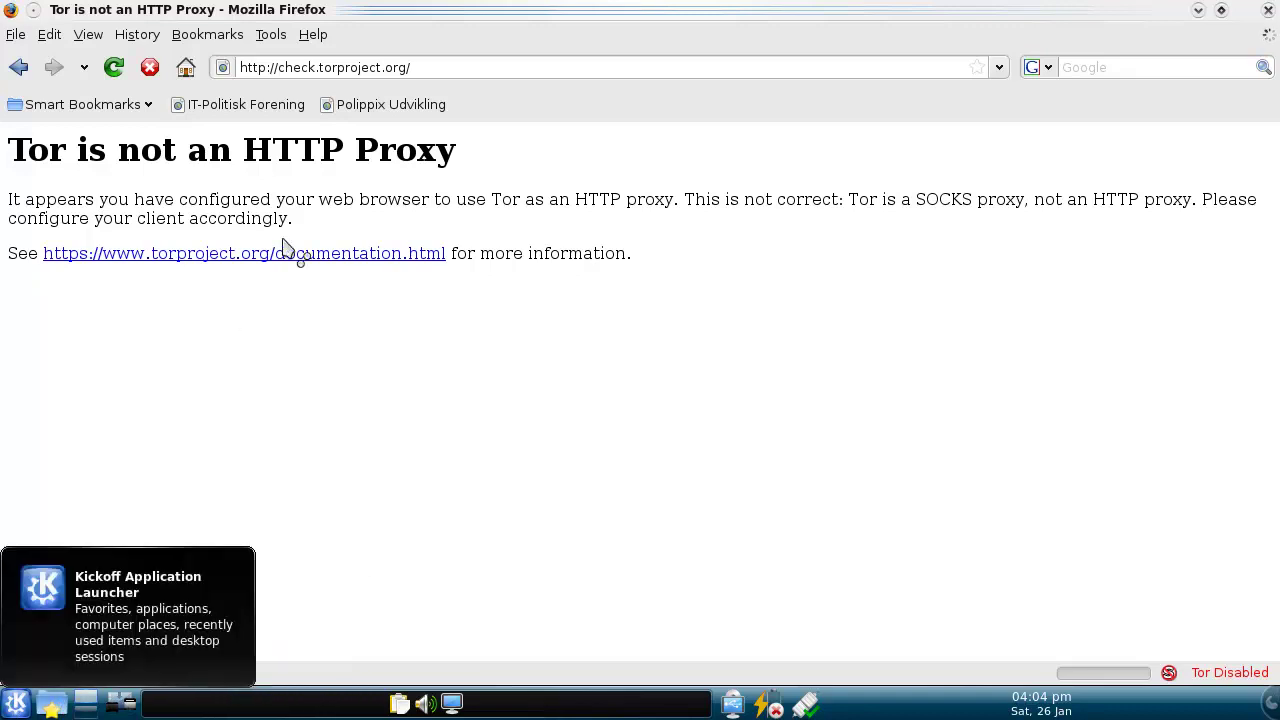
pyautogui.click(437, 68)
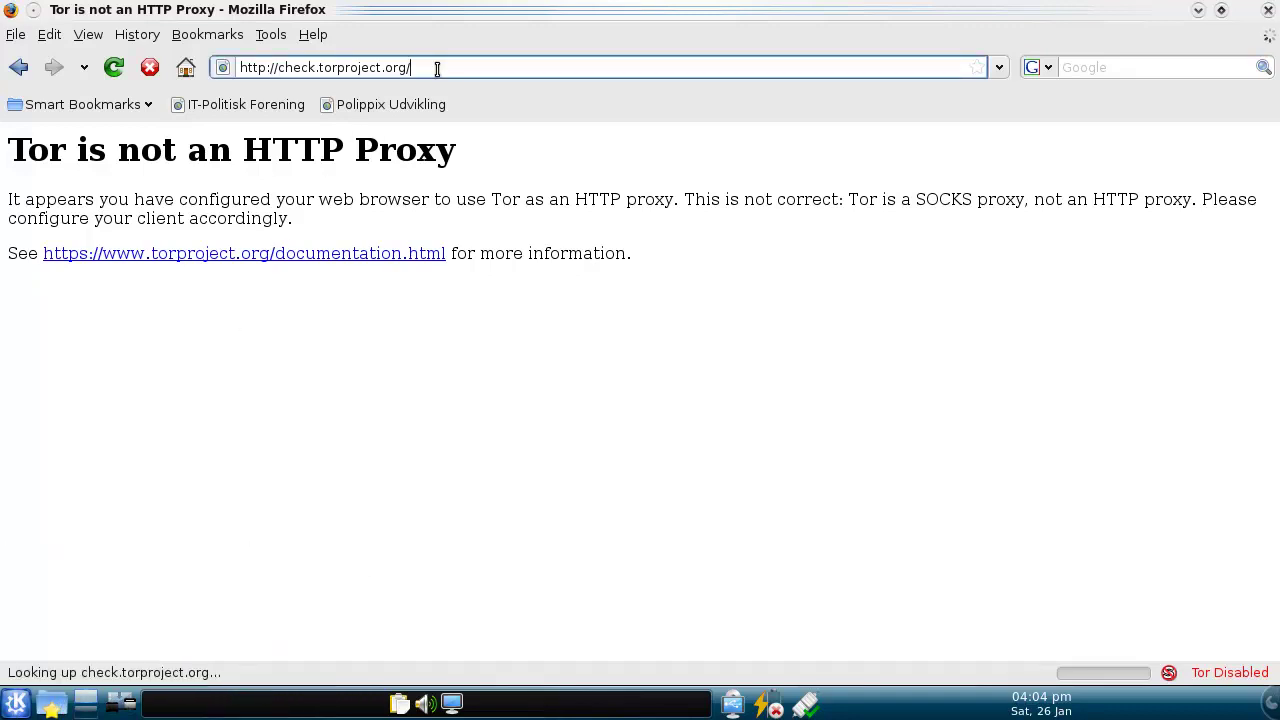
pyautogui.press('Return')
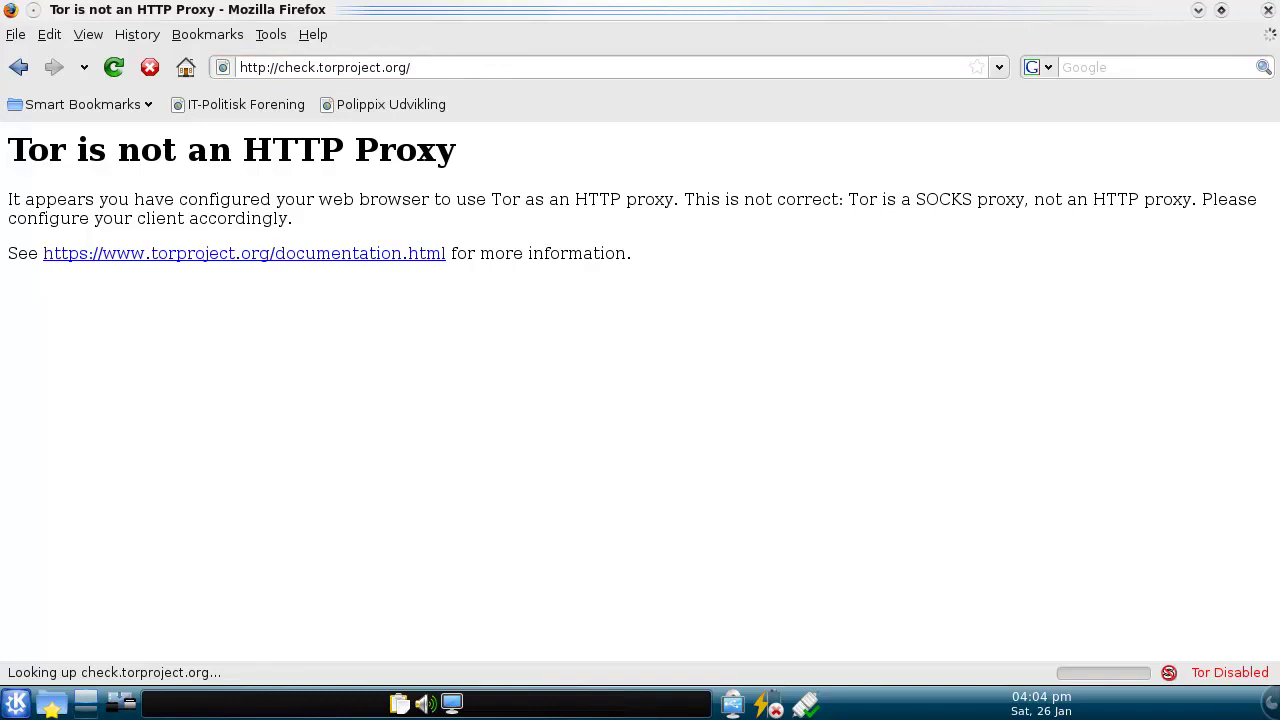
pyautogui.rightClick(1218, 680)
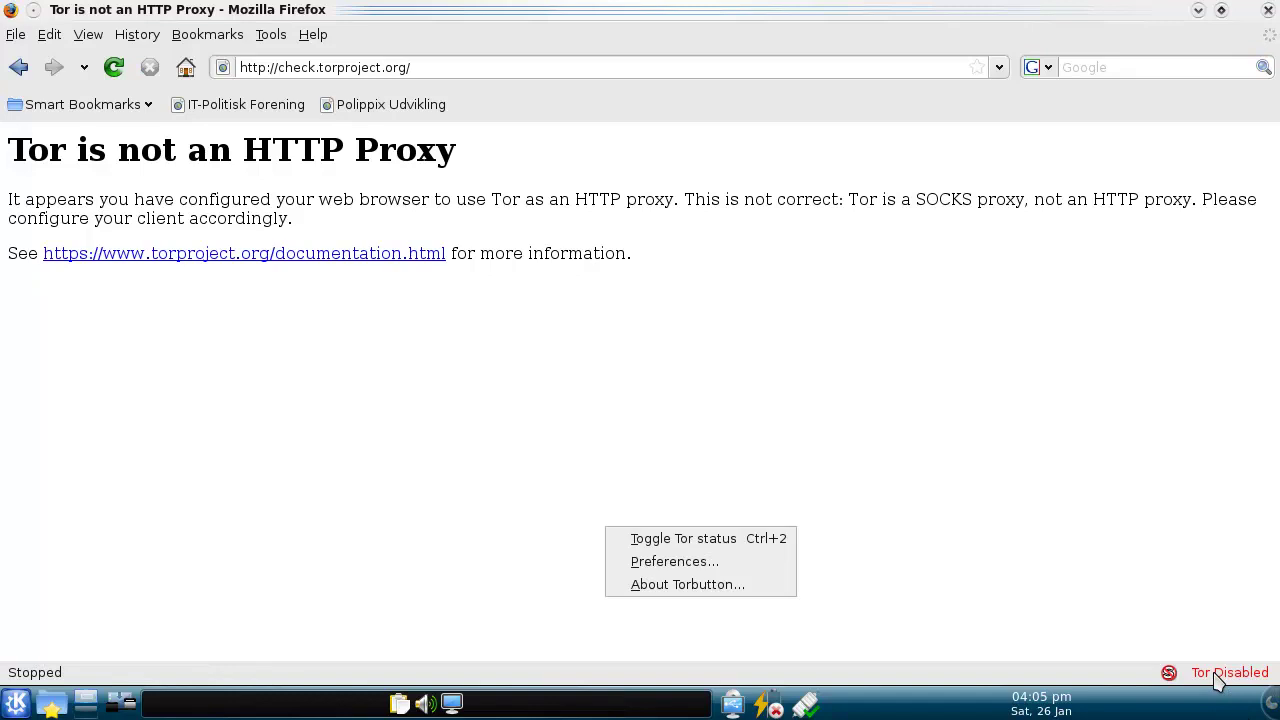
pyautogui.click(691, 549)
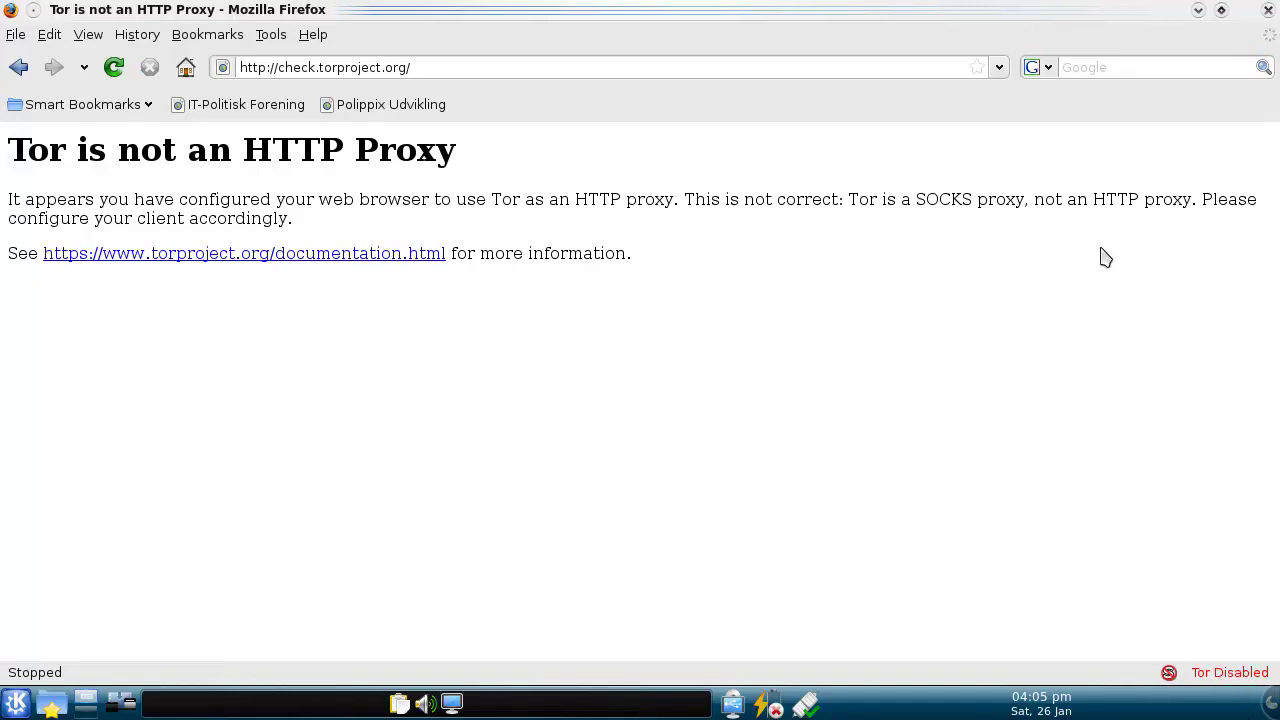
# Close the Firefox window to return to the Polippix KDE desktop.
pyautogui.click(1268, 10)
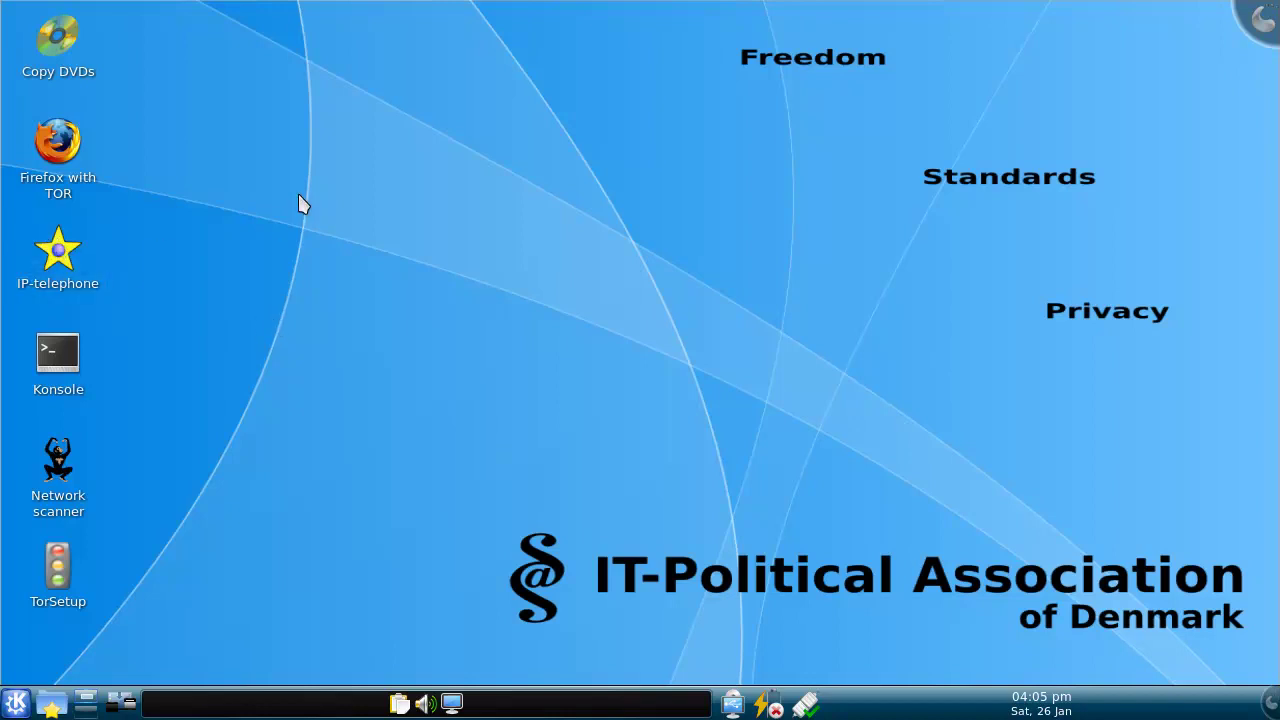
pyautogui.moveTo(680, 91); pyautogui.dragTo(1006, 380)
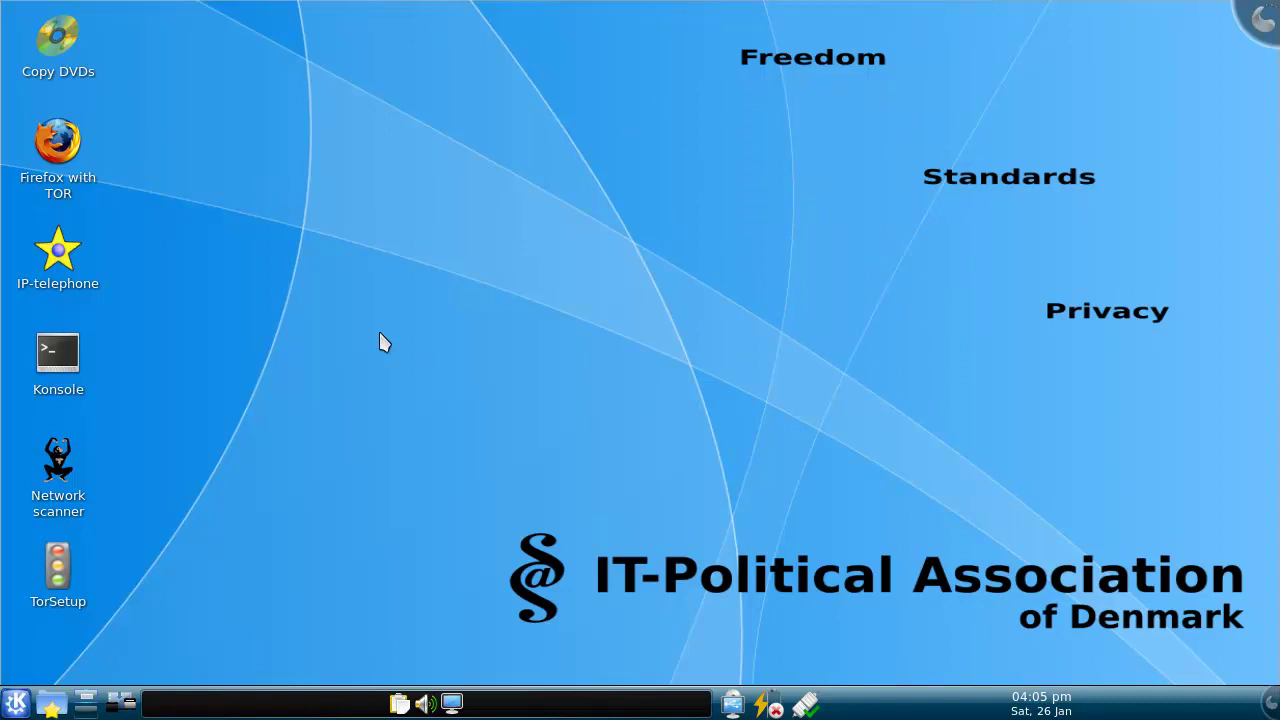